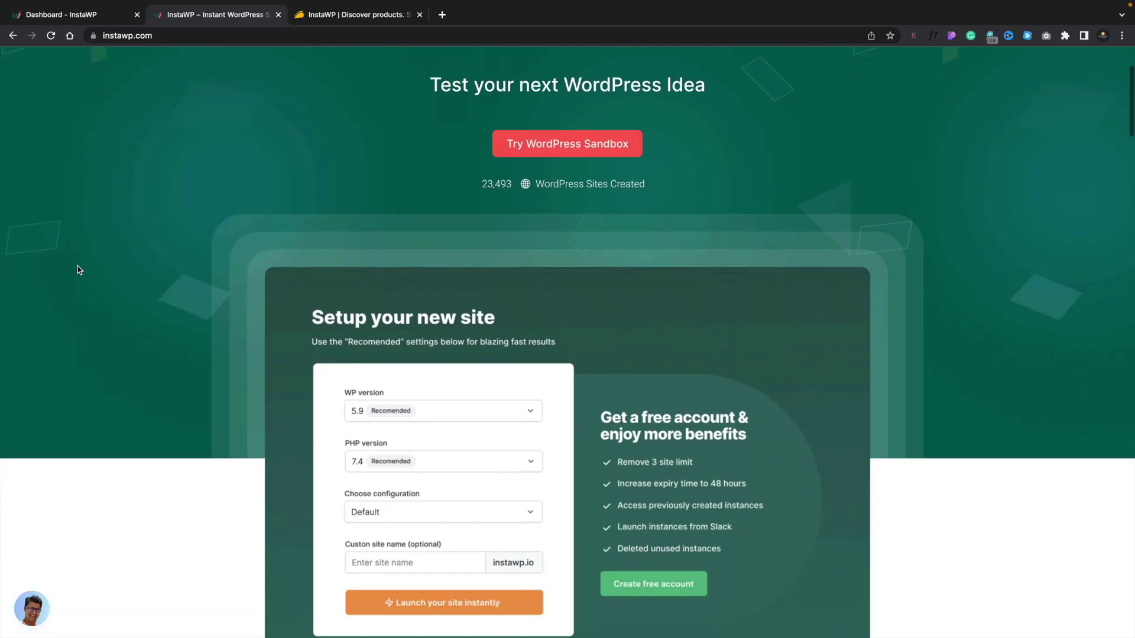
{"action": "scroll", "coordinate": [78, 269], "scroll_direction": "down", "scroll_amount": 9}
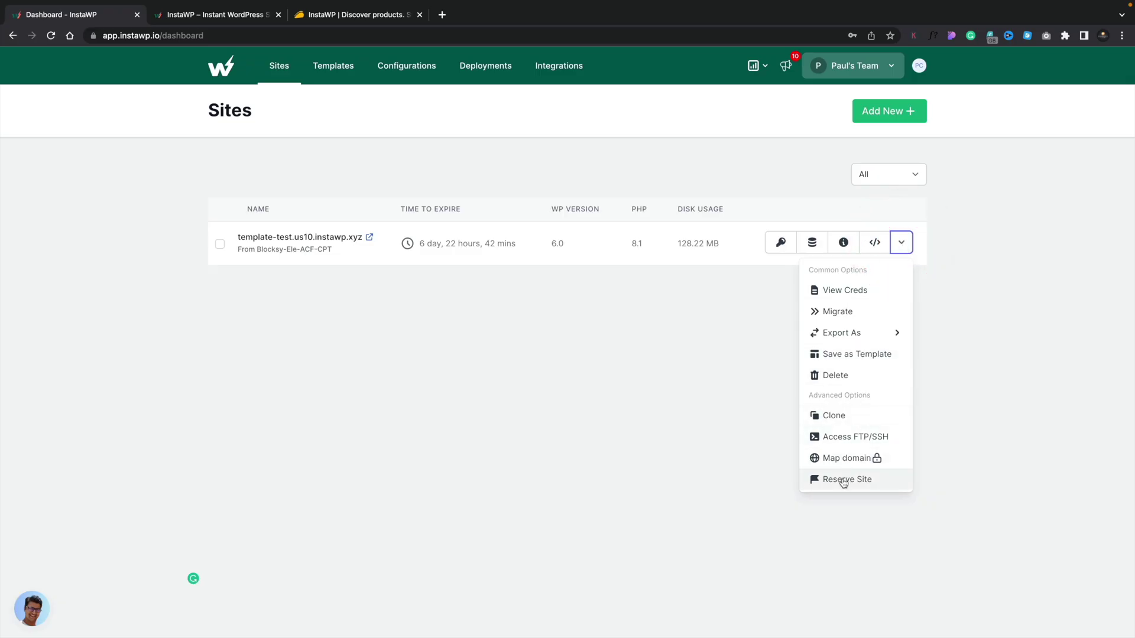
Dismiss the template-test site's options menu by clicking empty space
{"action": "left_click", "coordinate": [547, 455]}
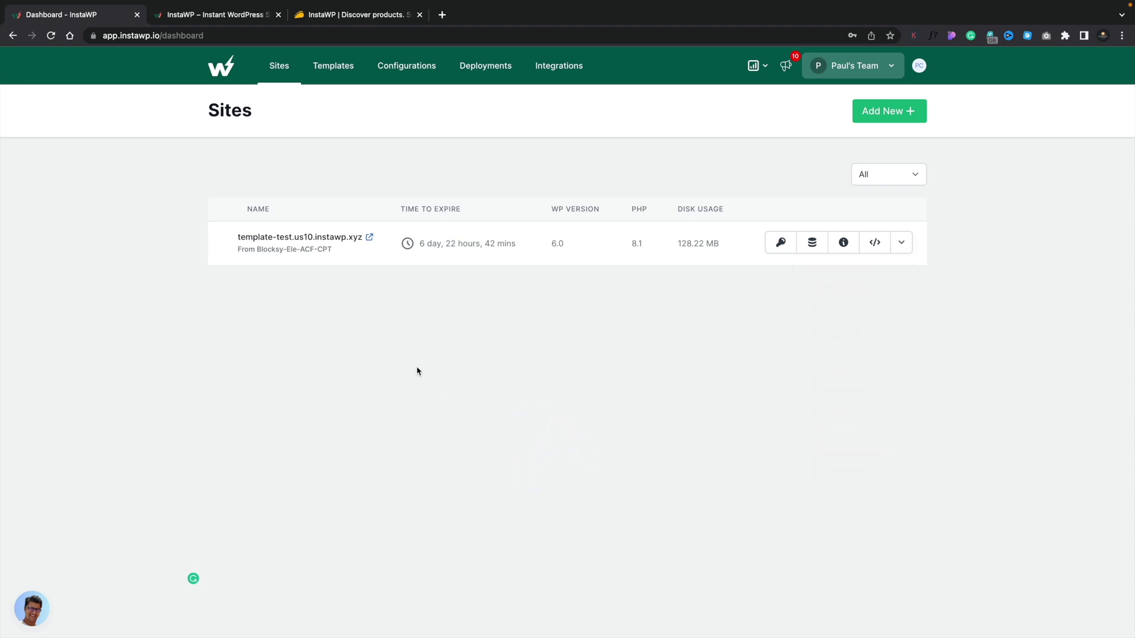
Start a new from-scratch site, keeping WordPress 6.0, PHP 8.1 and the default configuration
{"action": "left_click", "coordinate": [896, 112]}
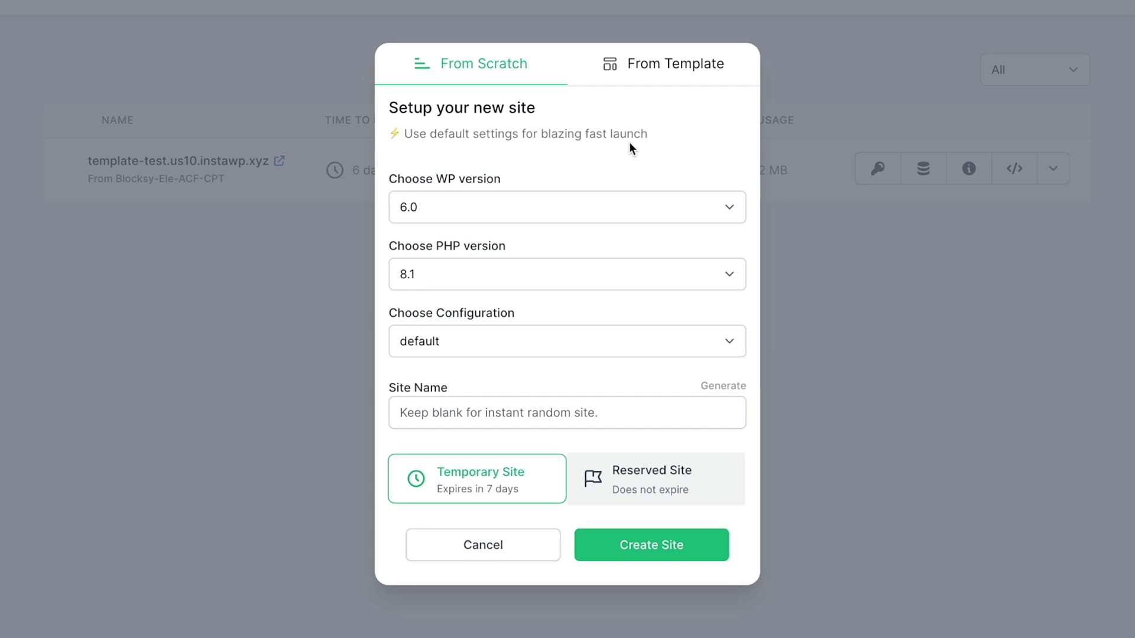
{"action": "left_click", "coordinate": [475, 216]}
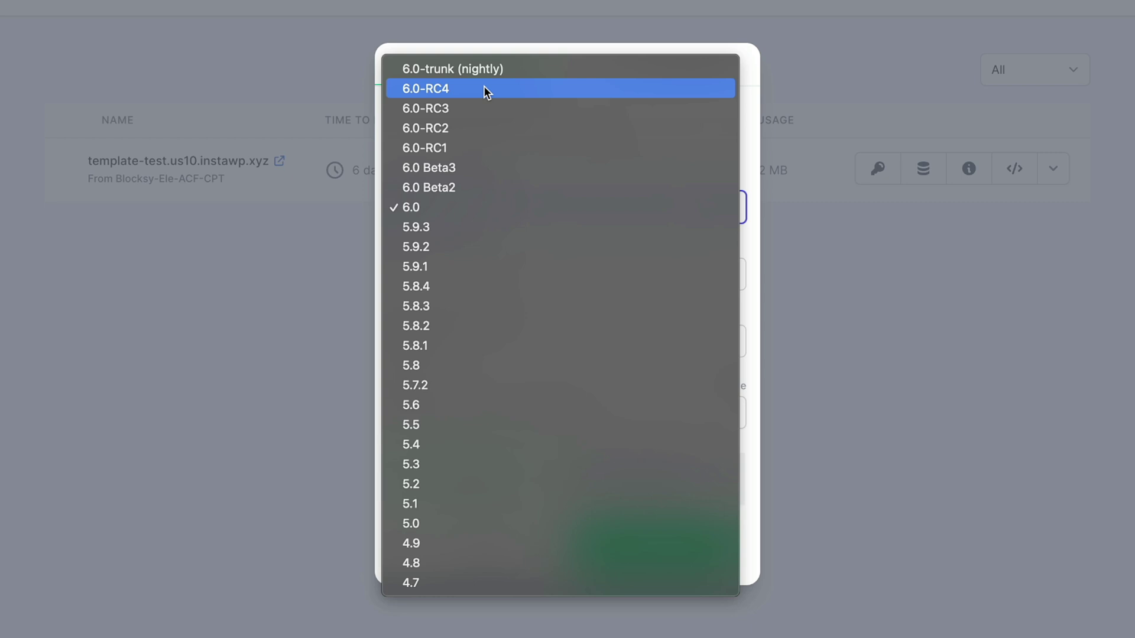
{"action": "left_click", "coordinate": [457, 206]}
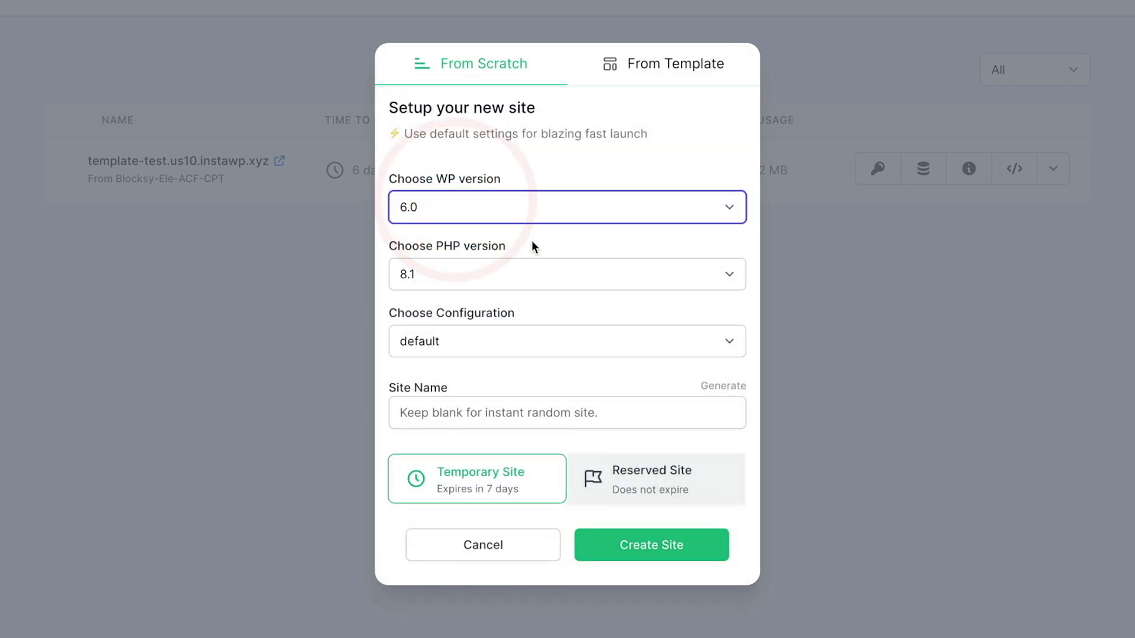
{"action": "left_click", "coordinate": [466, 273]}
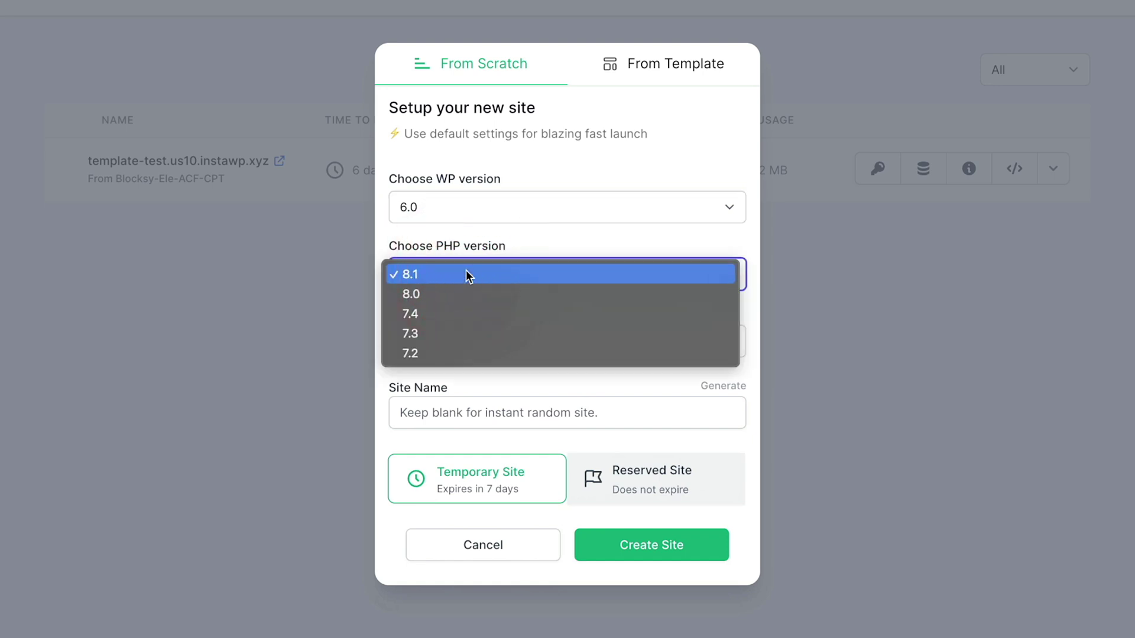
{"action": "left_click", "coordinate": [563, 230]}
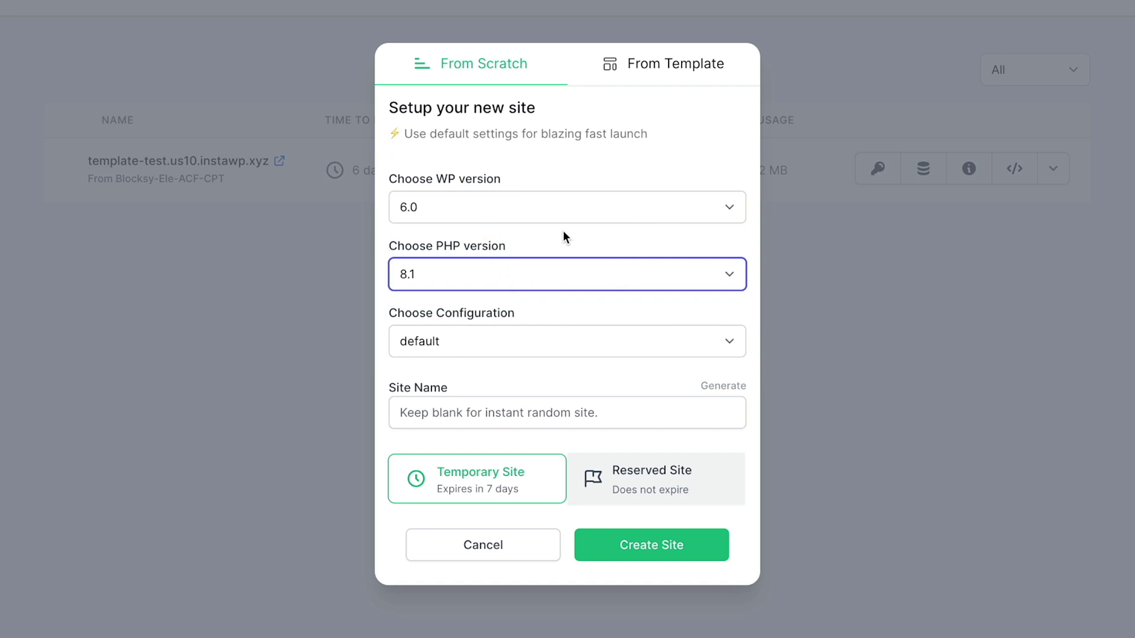
{"action": "left_click", "coordinate": [455, 342]}
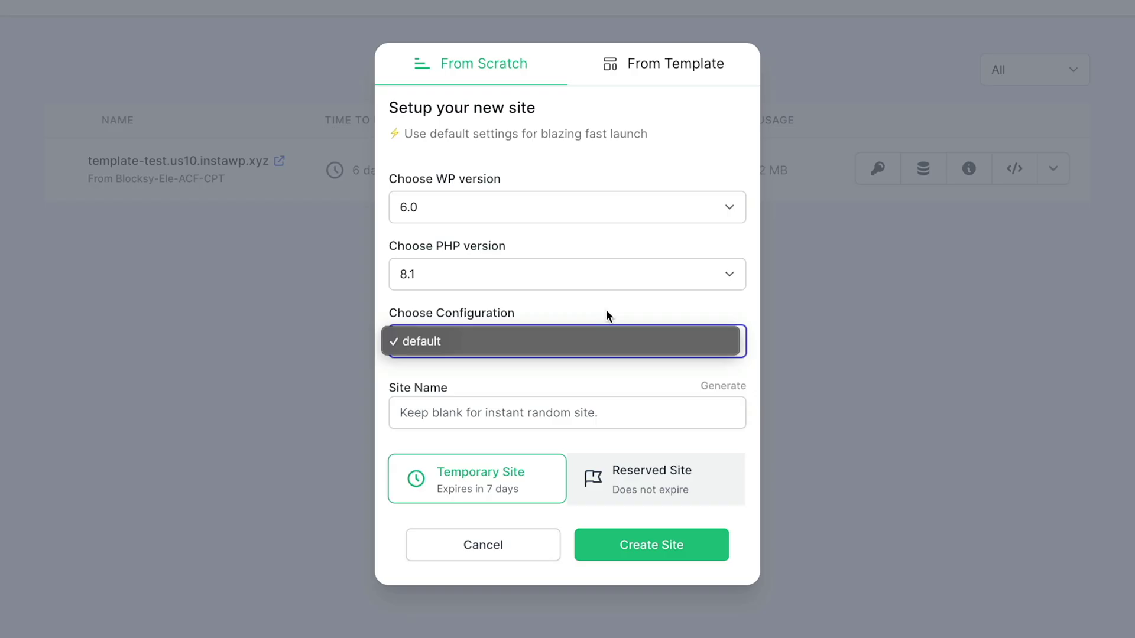
{"action": "left_click", "coordinate": [606, 310]}
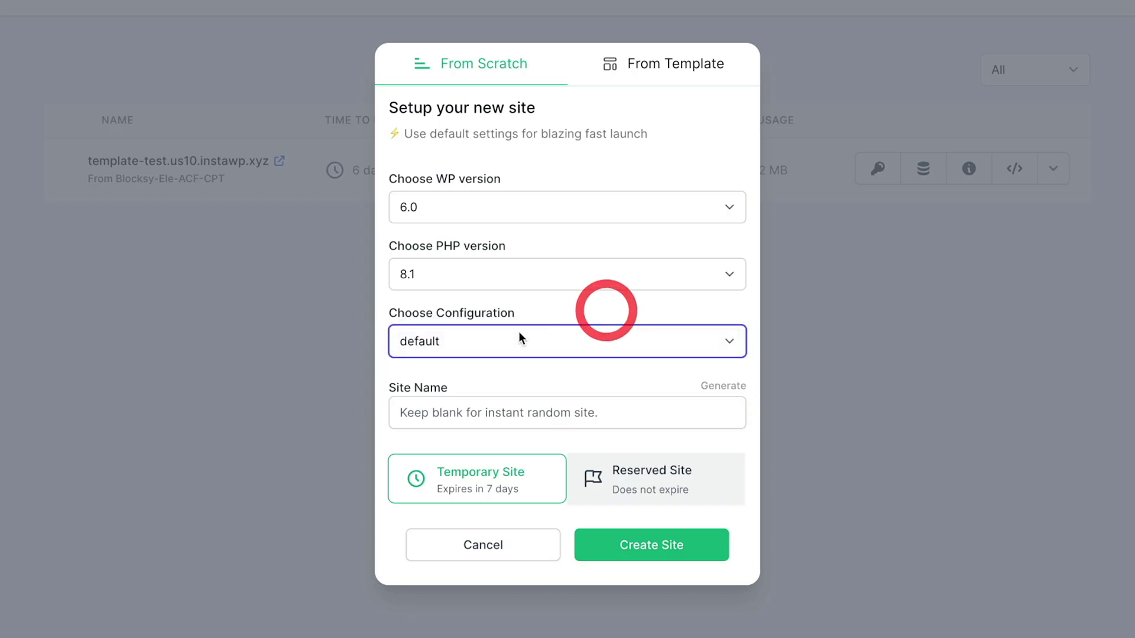
Generate three random site names, then view the From Template option offering Blocksy-Ele-ACF-CPT
{"action": "left_click", "coordinate": [723, 387]}
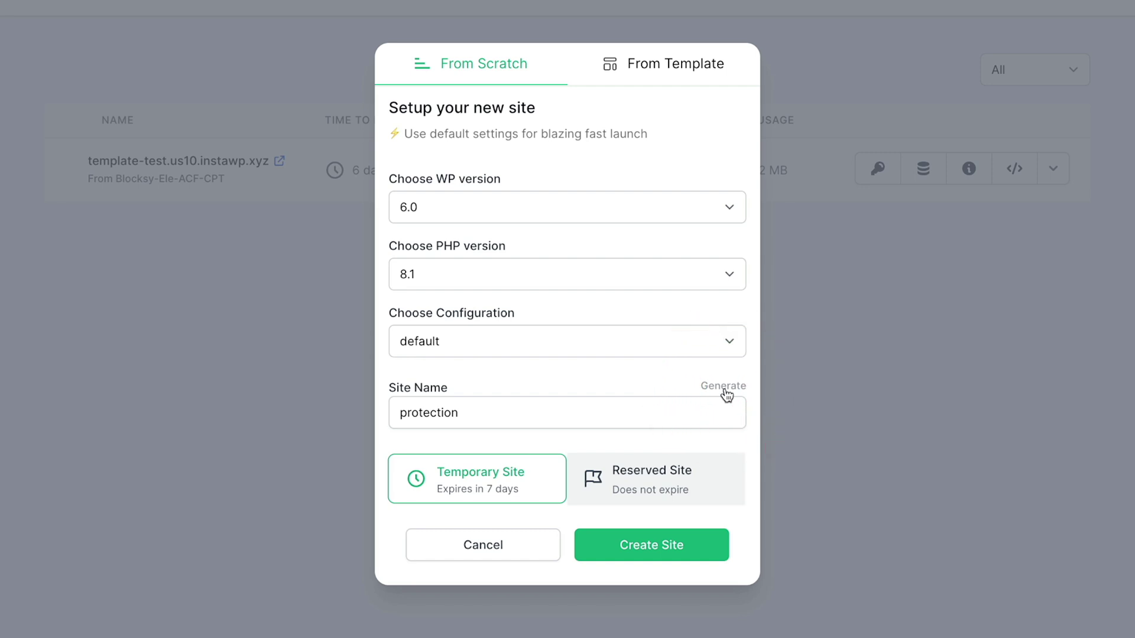
{"action": "left_click", "coordinate": [724, 389]}
{"action": "left_click", "coordinate": [725, 389]}
{"action": "left_click", "coordinate": [678, 63]}
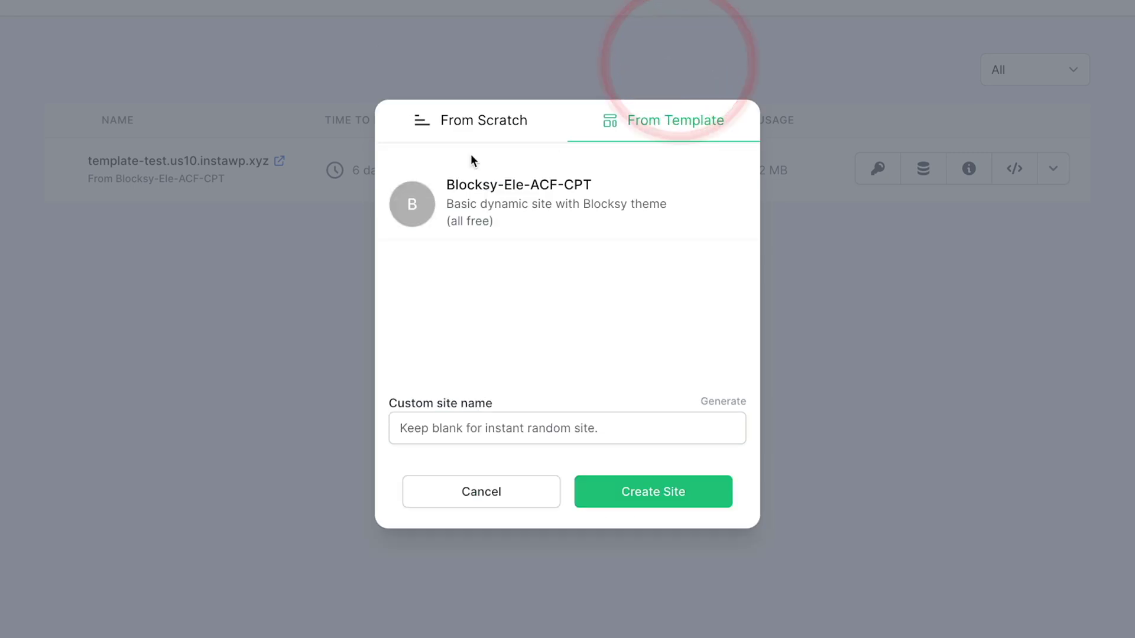
Select the Blocksy-Ele-ACF-CPT template row, then back on From Scratch generate the site name 'limited'
{"action": "left_click", "coordinate": [492, 214]}
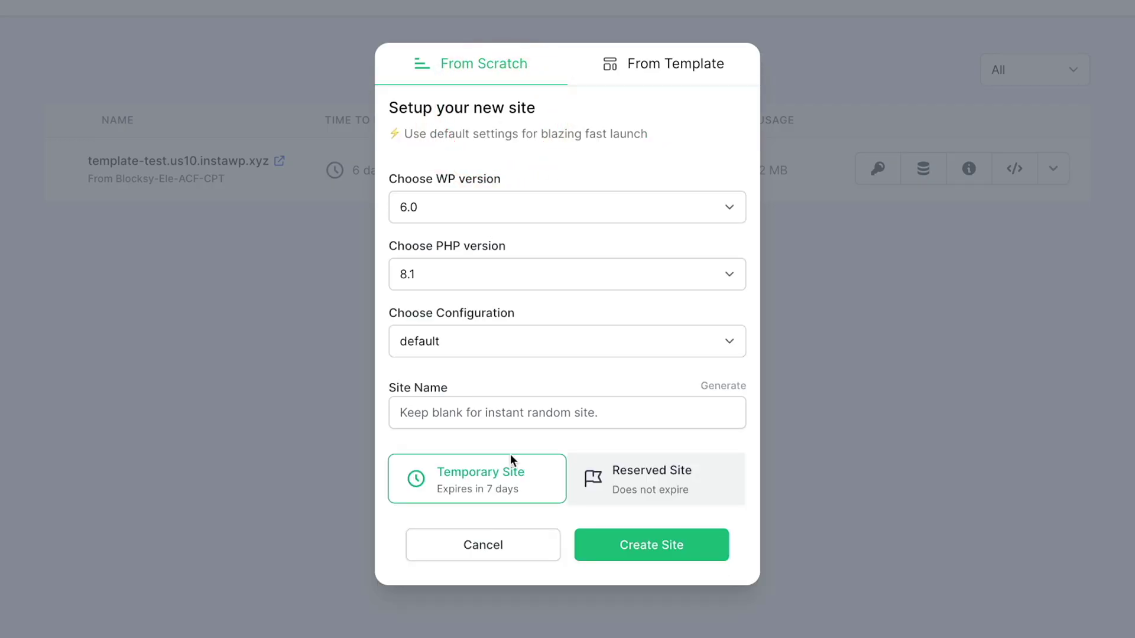
{"action": "left_click", "coordinate": [730, 385]}
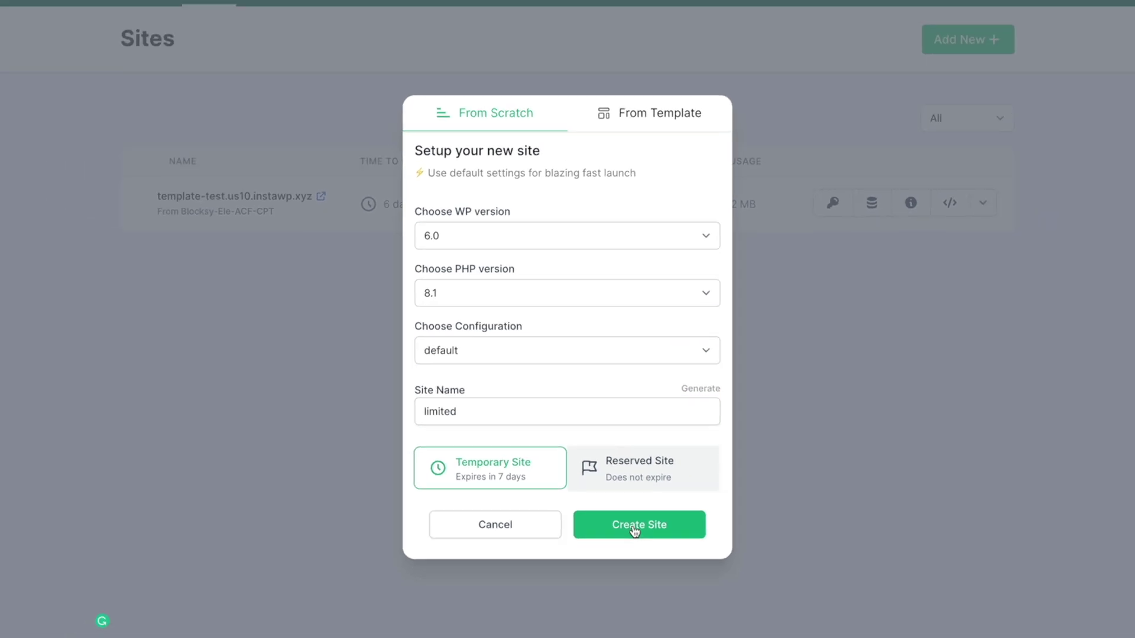
Create the 'limited' site and open its WordPress admin through Access Now
{"action": "left_click", "coordinate": [646, 554]}
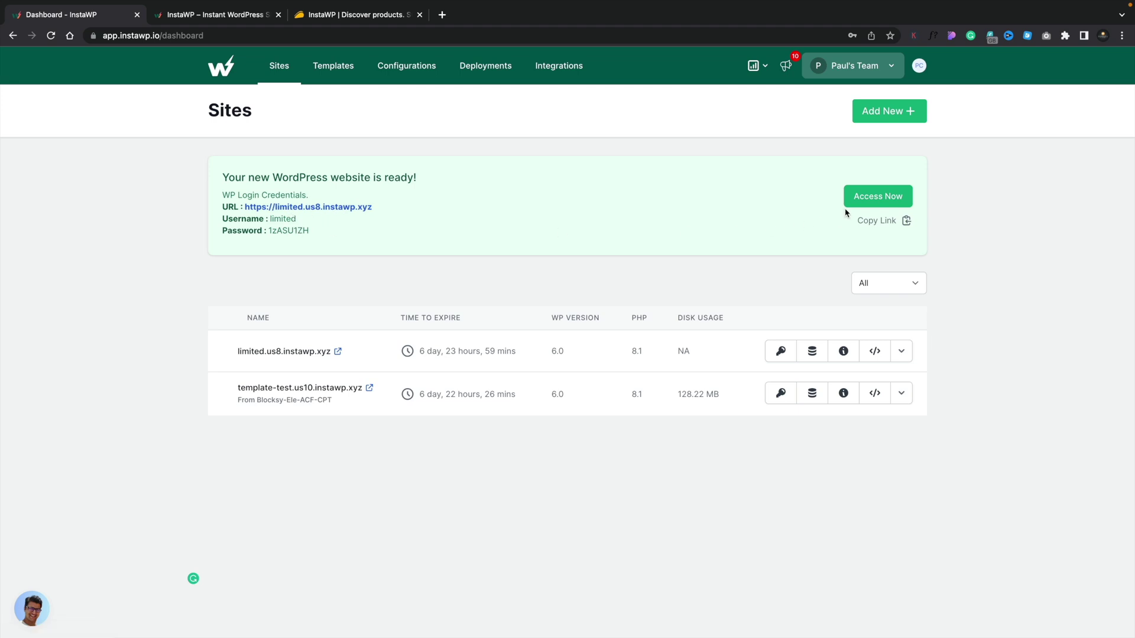
{"action": "left_click", "coordinate": [861, 203]}
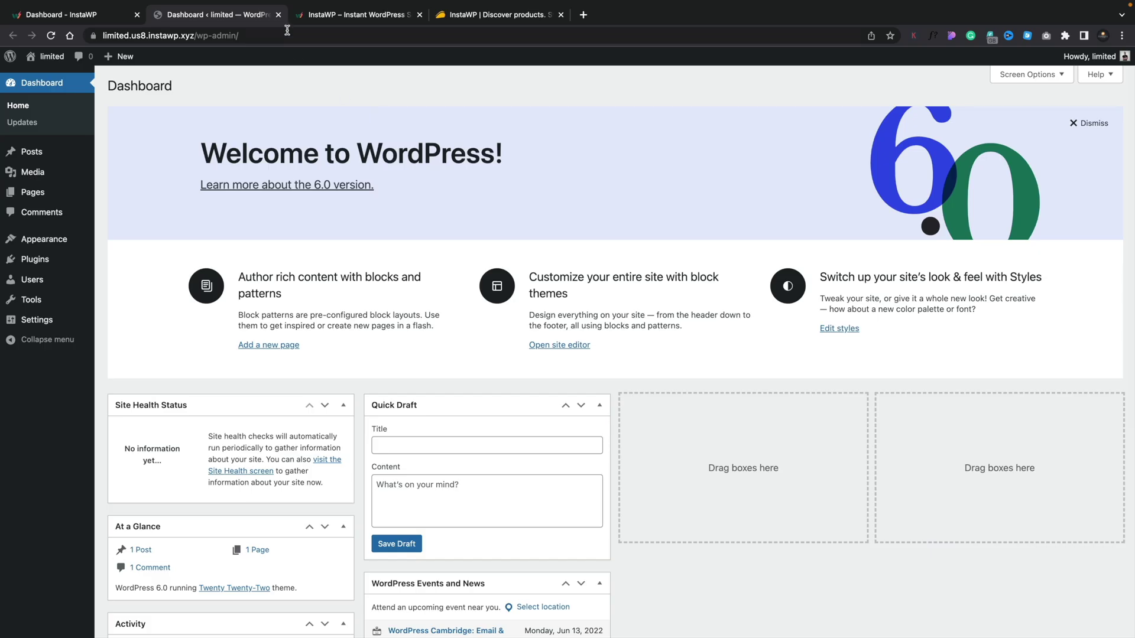
Close the limited site's WordPress admin tab to get back to the InstaWP Sites list
{"action": "left_click", "coordinate": [278, 15]}
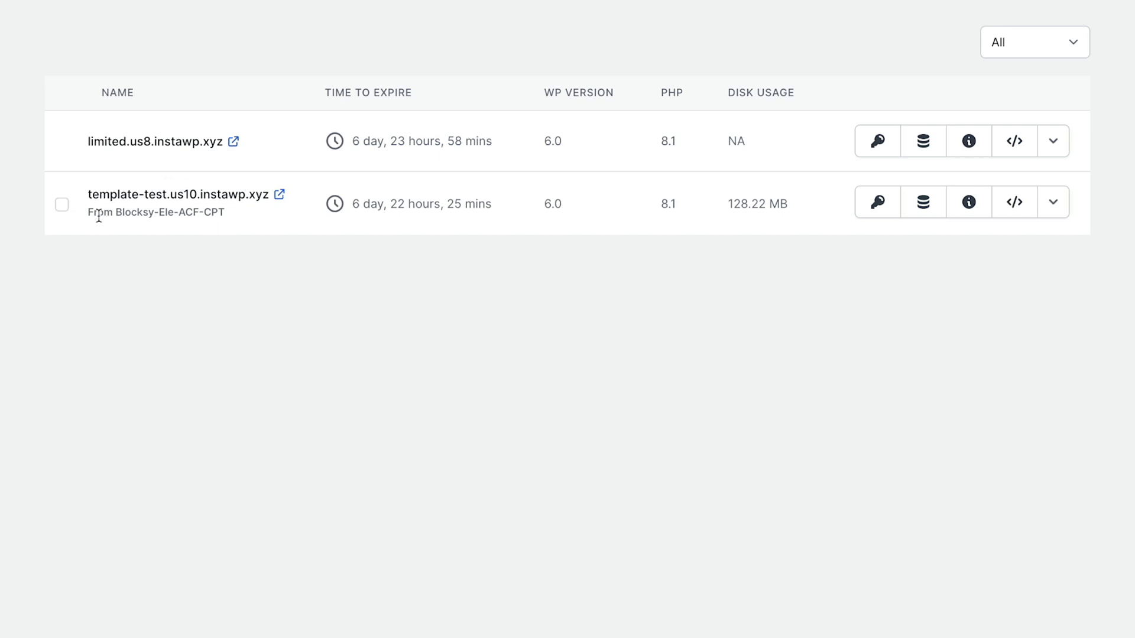
{"action": "left_click_drag", "start_coordinate": [88, 214], "coordinate": [225, 214]}
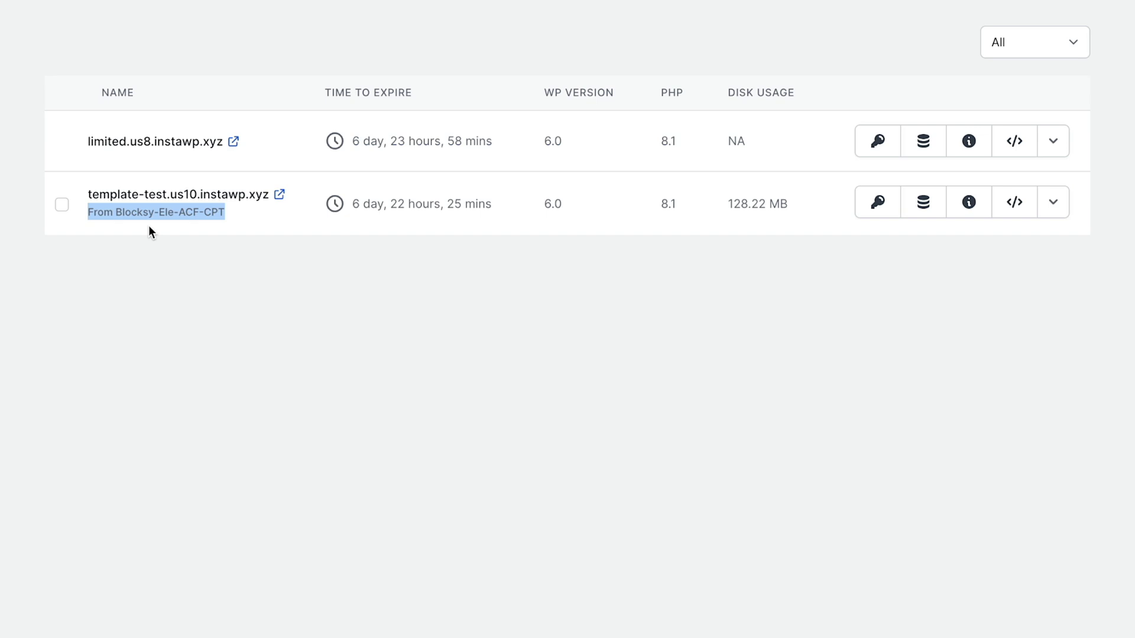
{"action": "left_click", "coordinate": [379, 314]}
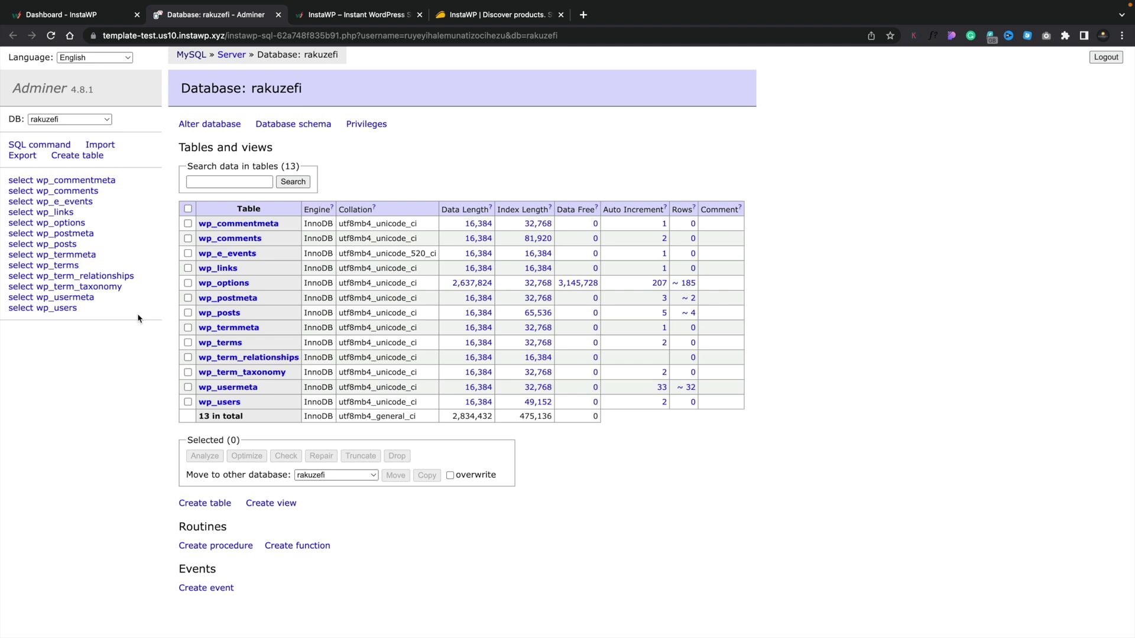
Close the Adminer tab and read template-test's access log with Wrap turned on
{"action": "left_click", "coordinate": [278, 14]}
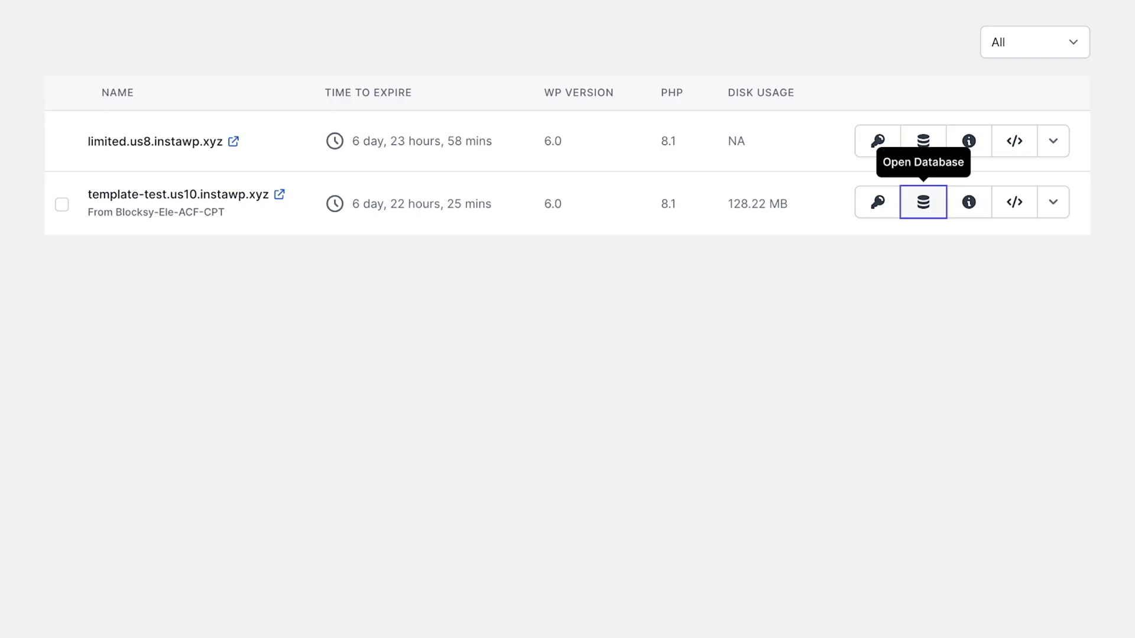
{"action": "left_click", "coordinate": [966, 205]}
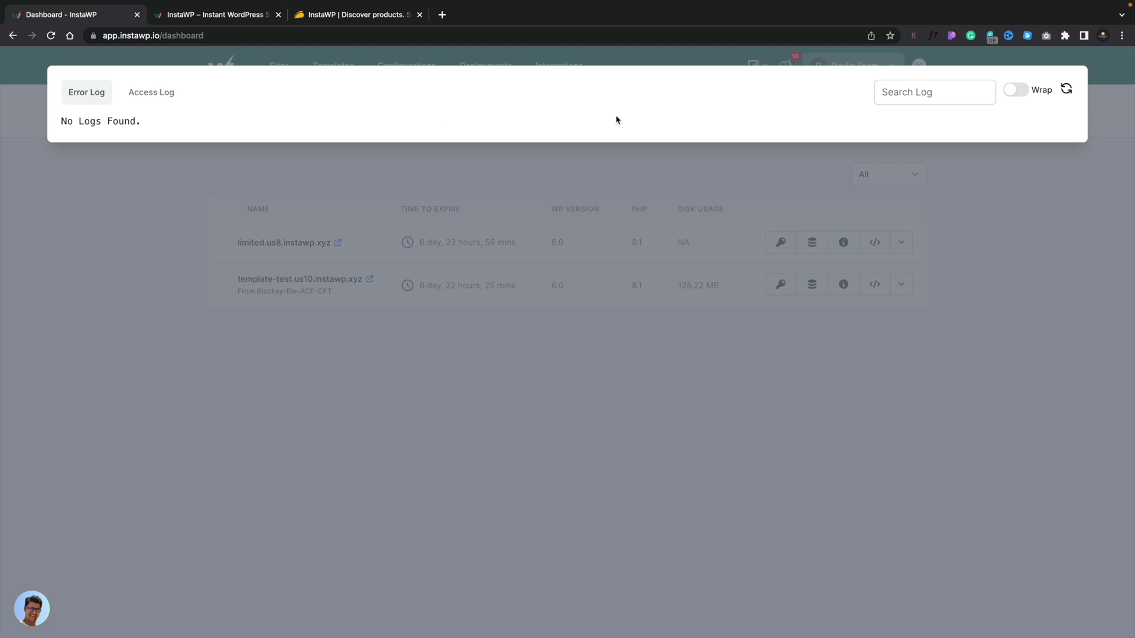
{"action": "left_click", "coordinate": [1025, 92]}
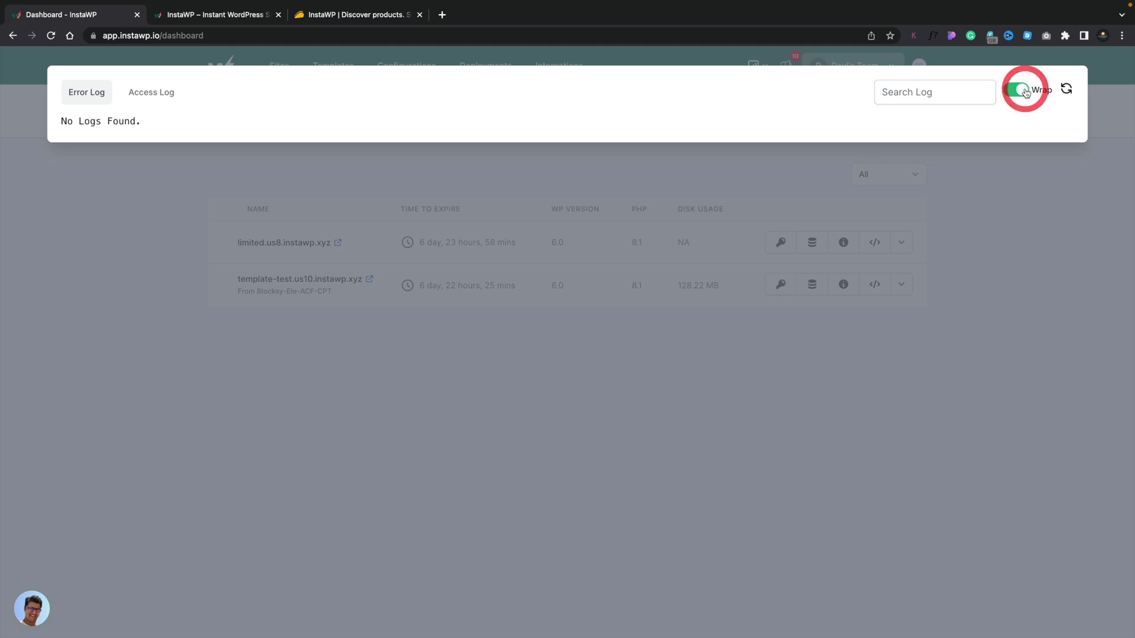
{"action": "left_click", "coordinate": [165, 95]}
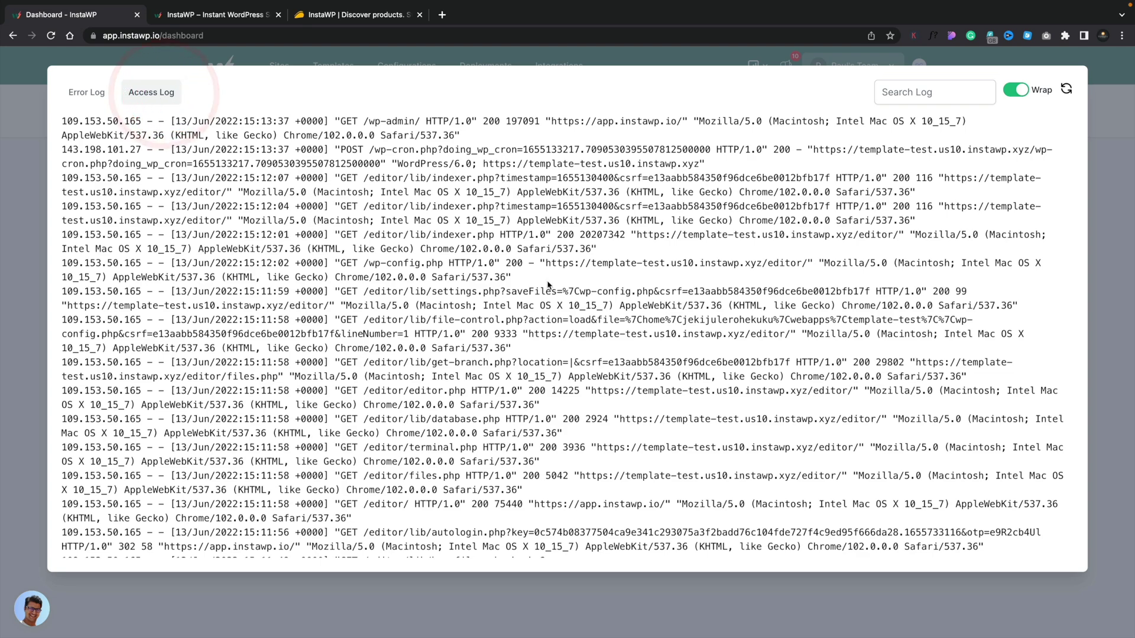
{"action": "scroll", "coordinate": [547, 282], "scroll_direction": "down", "scroll_amount": 20}
{"action": "scroll", "coordinate": [547, 282], "scroll_direction": "down", "scroll_amount": 3}
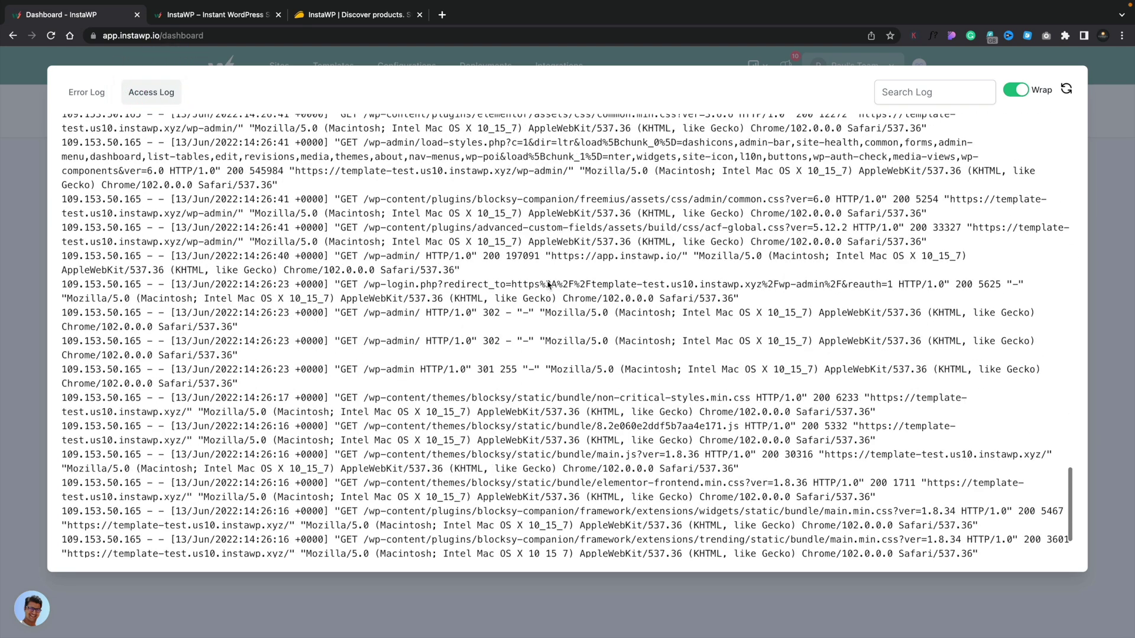
{"action": "key", "text": "Escape"}
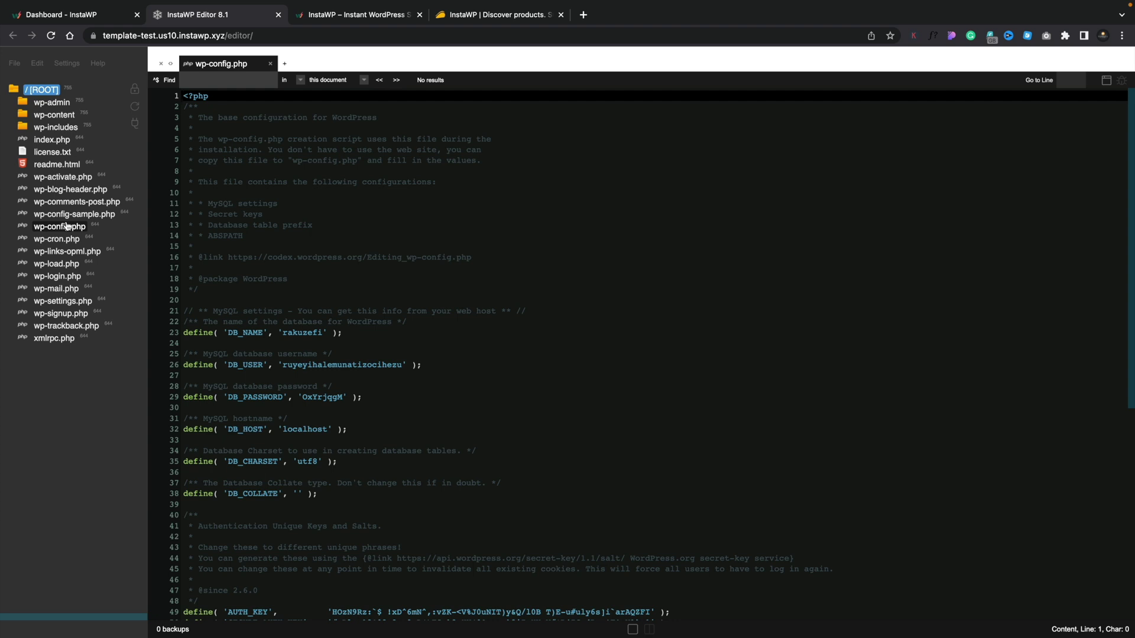
Read through wp-links-opml.php in the editor, then close it and open template-test's actions menu
{"action": "left_click", "coordinate": [64, 252]}
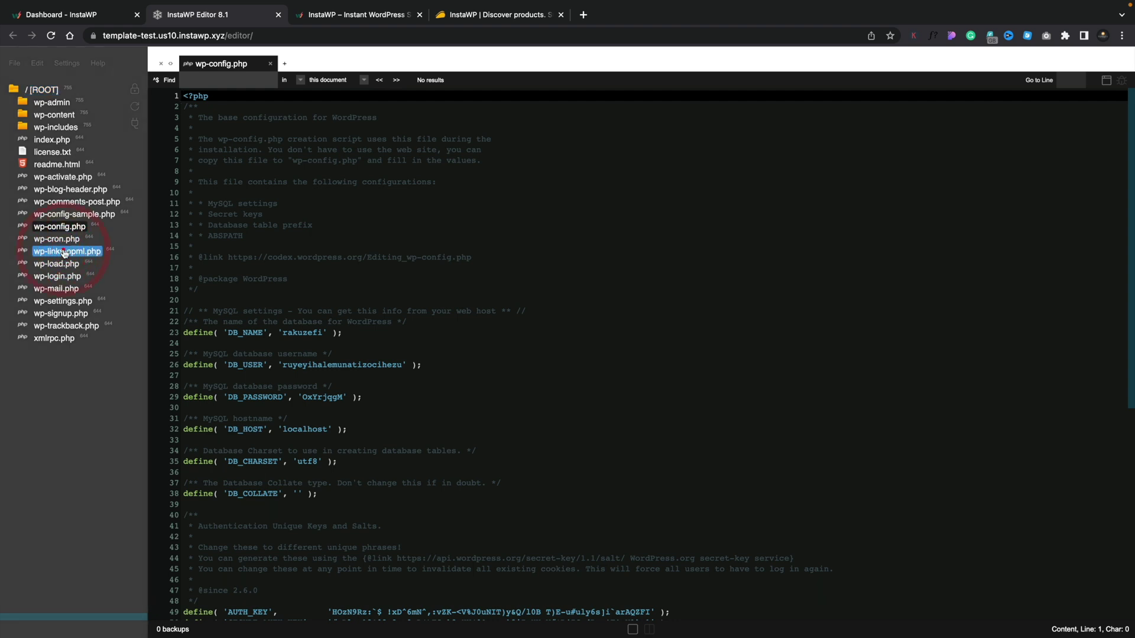
{"action": "left_click", "coordinate": [63, 252]}
{"action": "scroll", "coordinate": [629, 382], "scroll_direction": "down", "scroll_amount": 10}
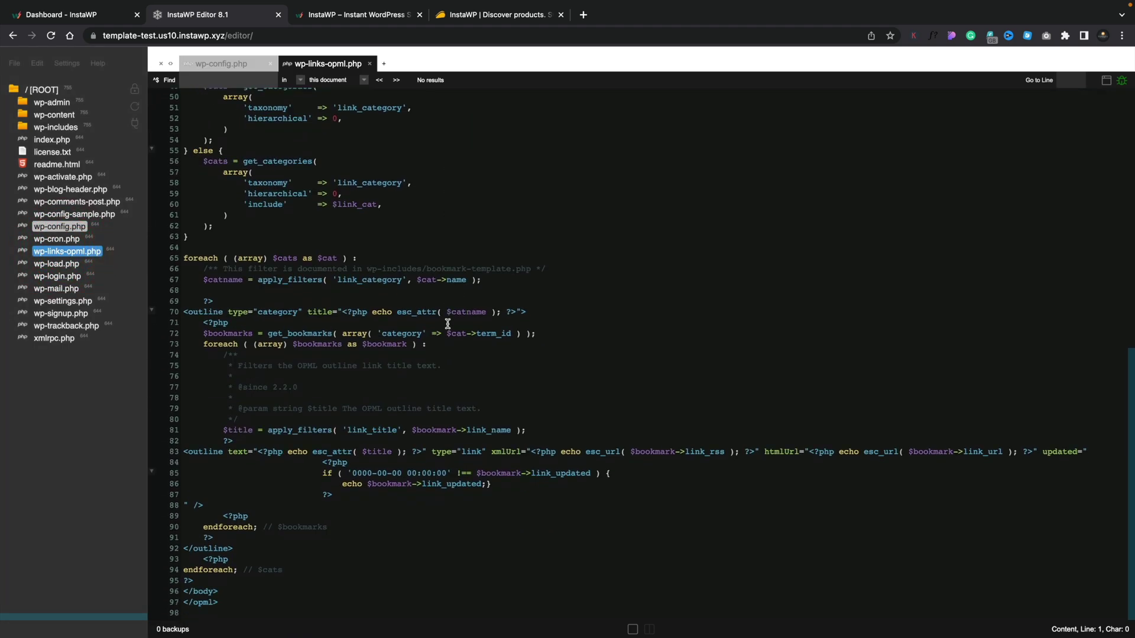
{"action": "scroll", "coordinate": [448, 324], "scroll_direction": "up", "scroll_amount": 10}
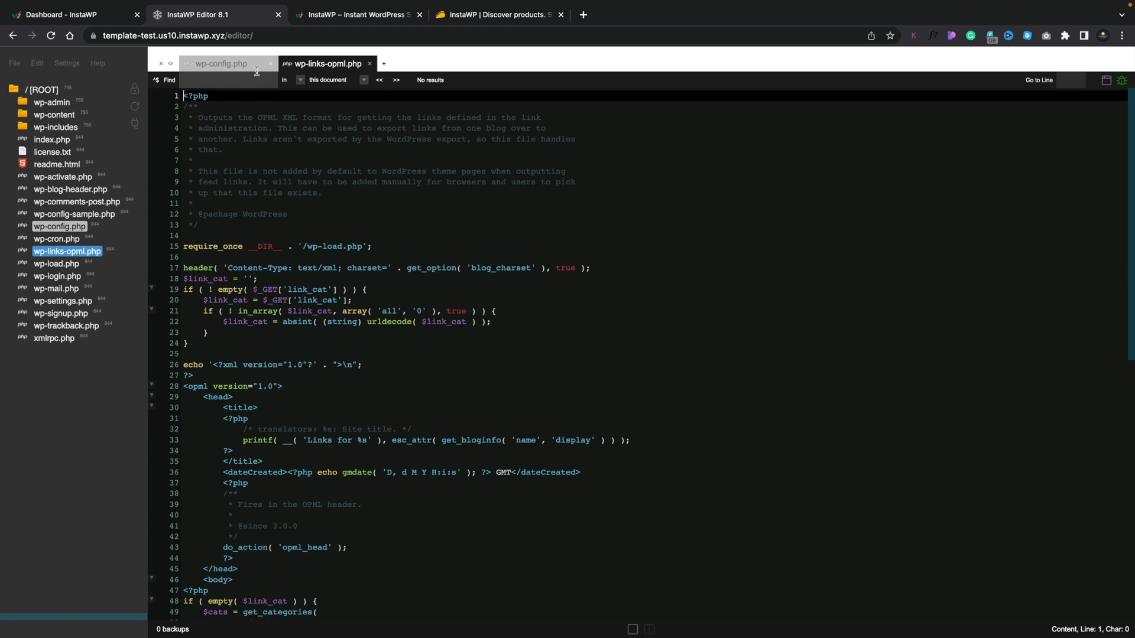
{"action": "left_click", "coordinate": [278, 15]}
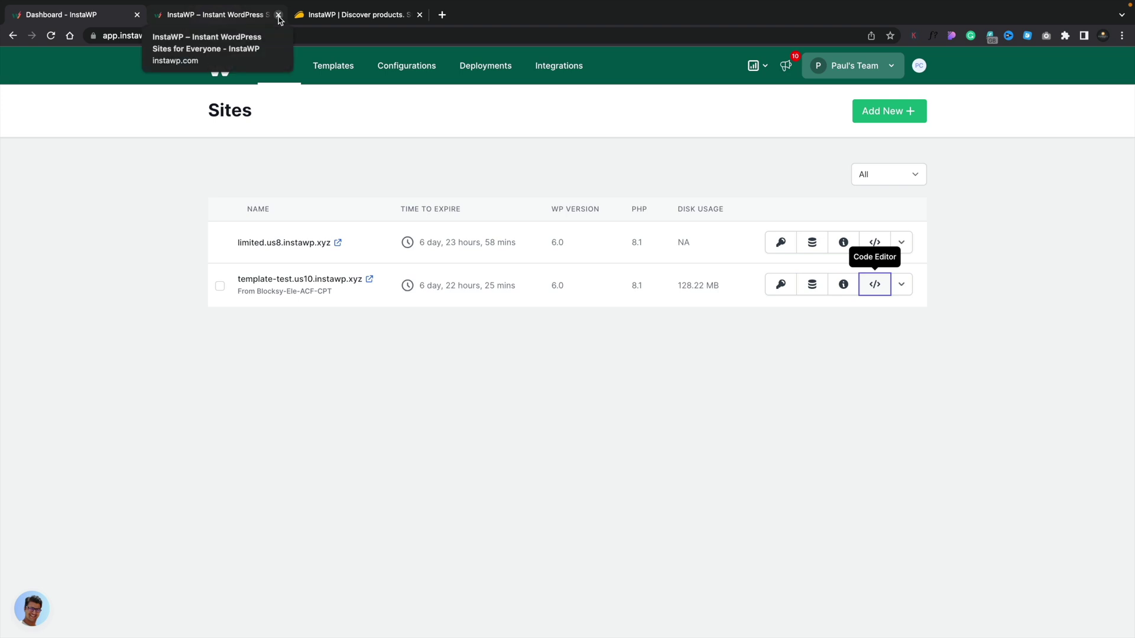
{"action": "left_click", "coordinate": [902, 285]}
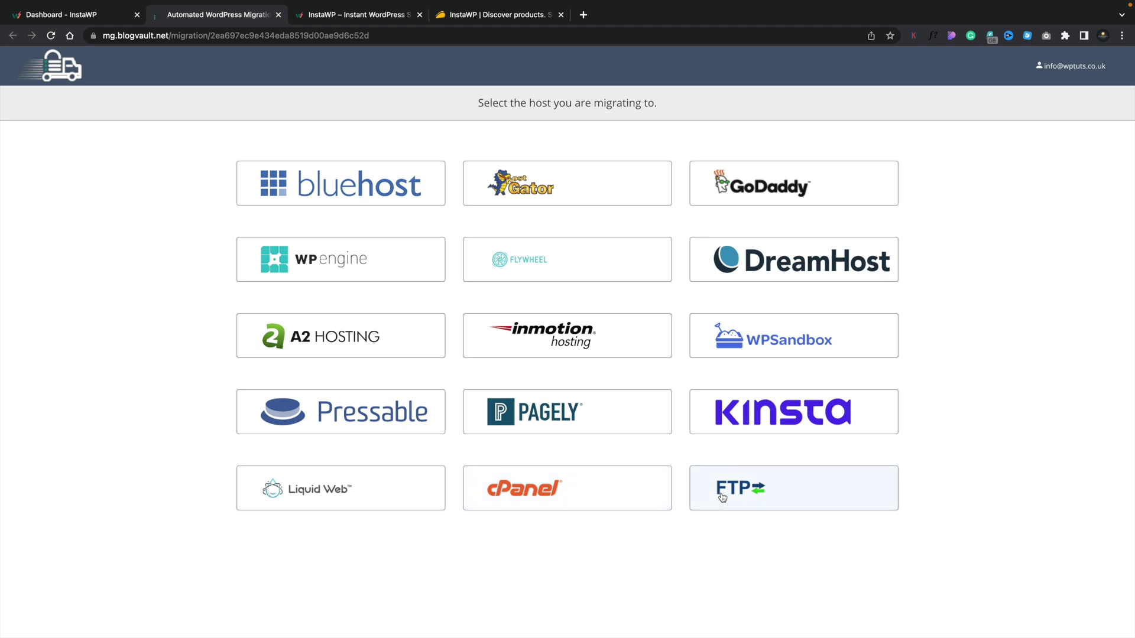
Pick cPanel as the migration destination and look over its sFTP credentials form
{"action": "left_click", "coordinate": [518, 485]}
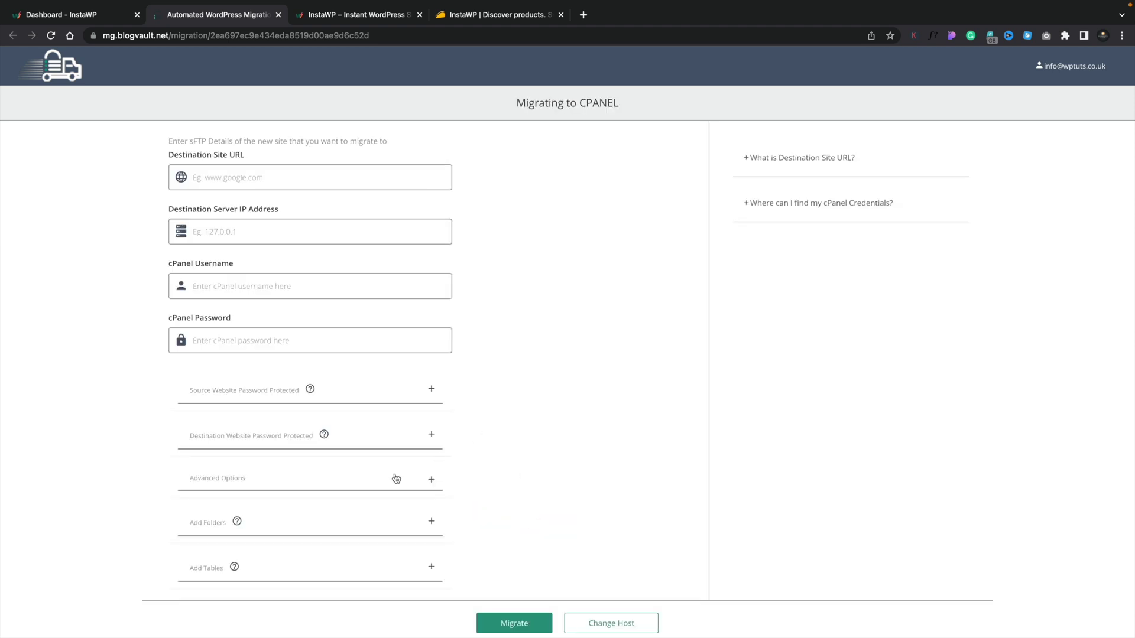
{"action": "scroll", "coordinate": [354, 494], "scroll_direction": "down", "scroll_amount": 1}
{"action": "scroll", "coordinate": [354, 493], "scroll_direction": "up", "scroll_amount": 1}
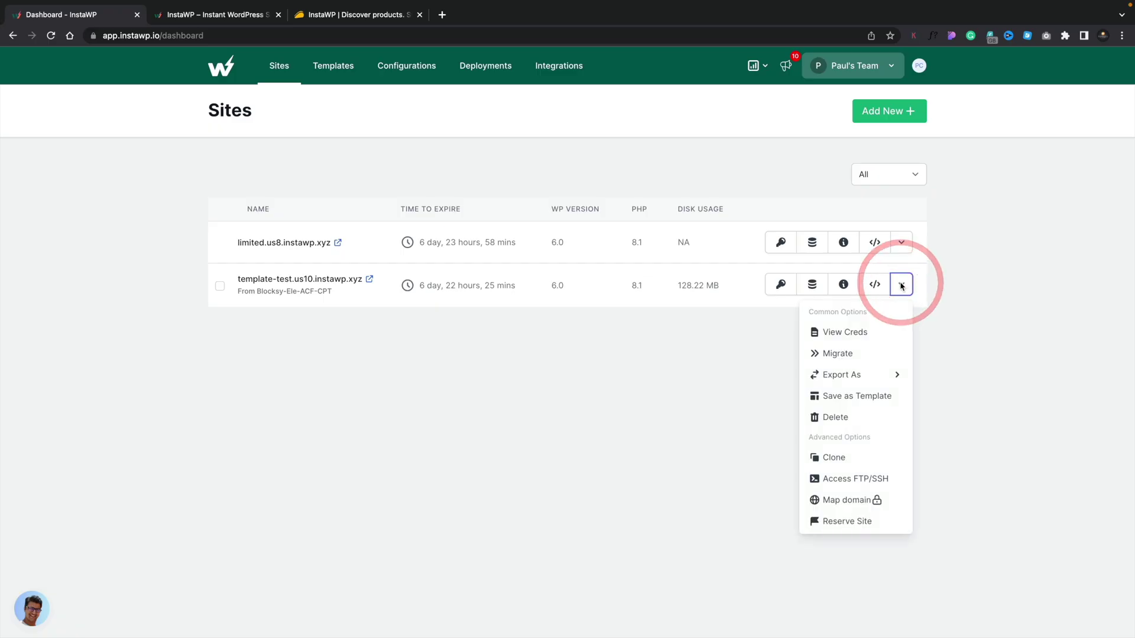
{"action": "mouse_move", "coordinate": [867, 374]}
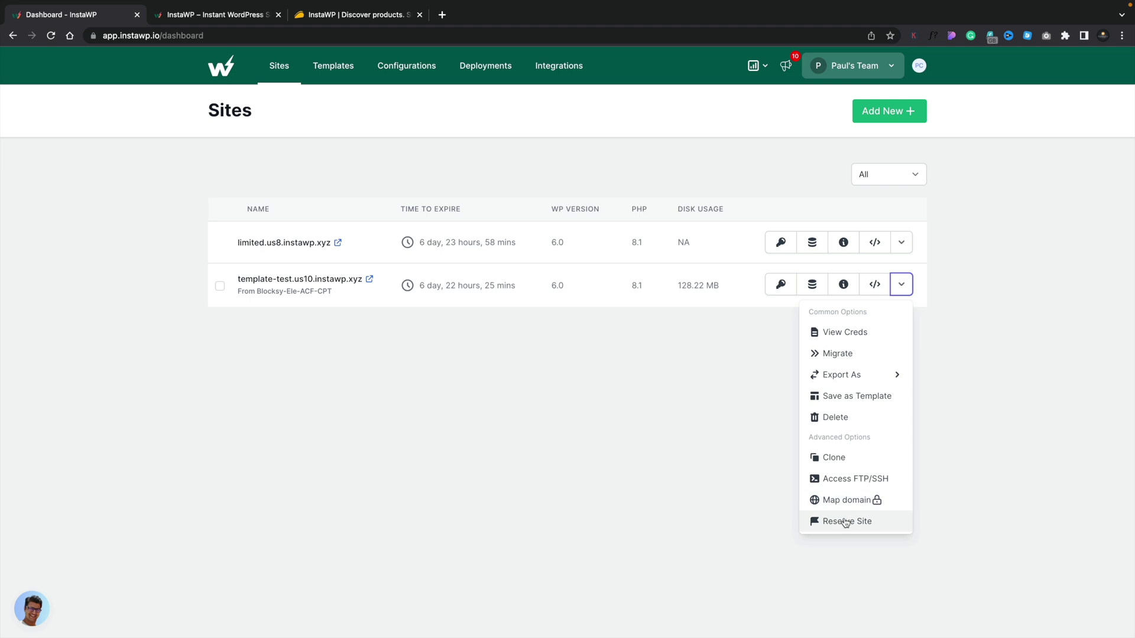
{"action": "left_click", "coordinate": [845, 522]}
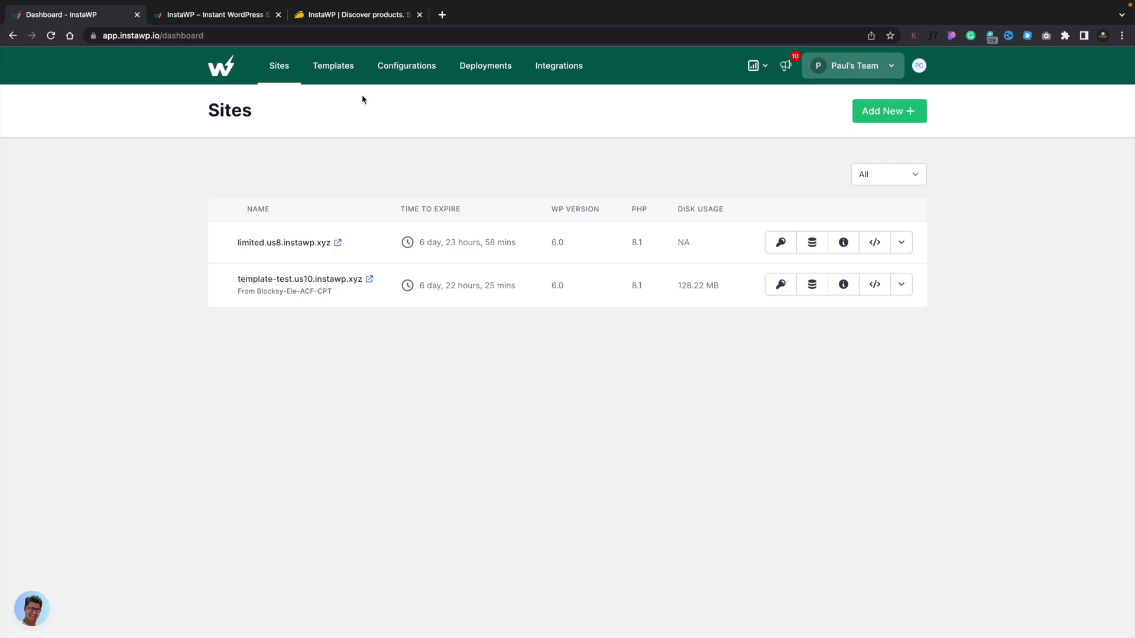
Start a new template from the template-test.us10.instawp.xyz site in Templates
{"action": "left_click", "coordinate": [334, 67]}
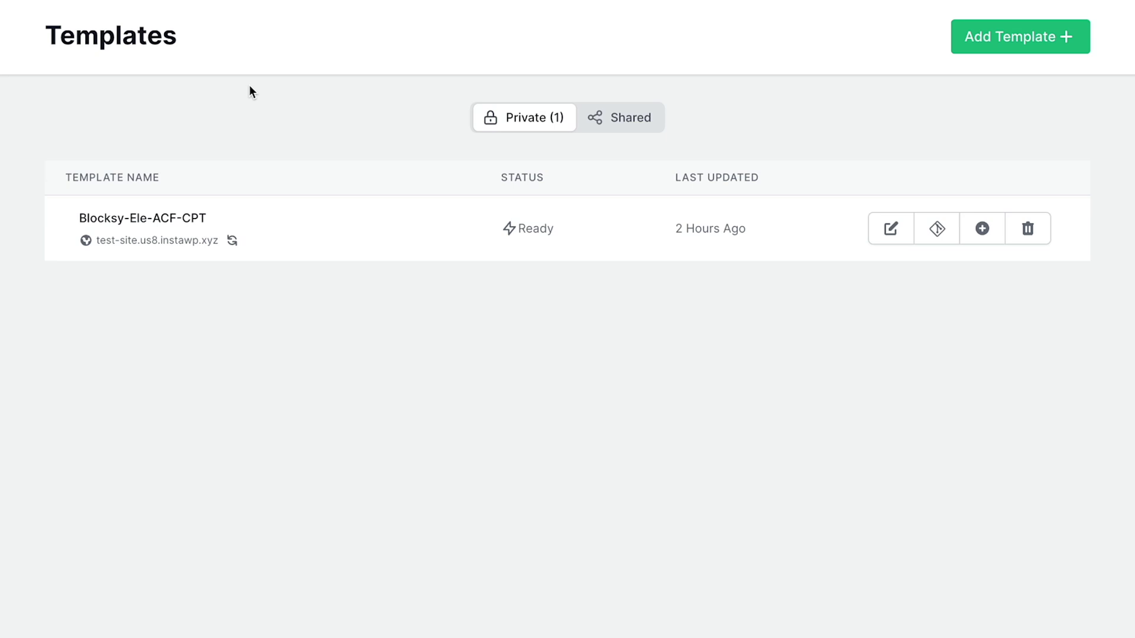
{"action": "left_click", "coordinate": [1014, 44]}
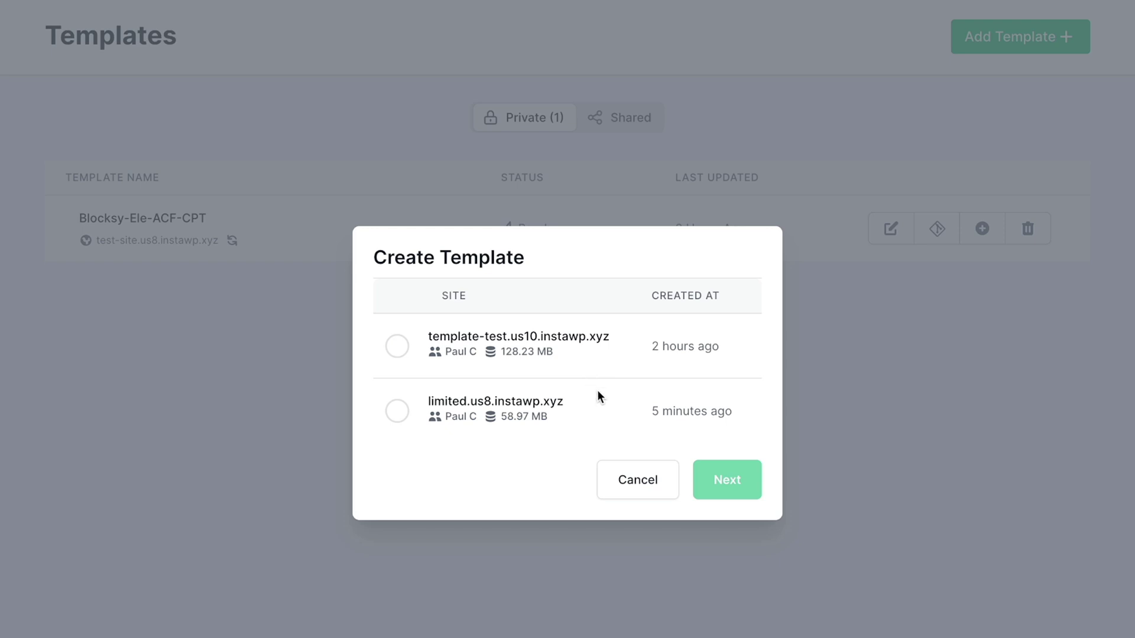
{"action": "left_click", "coordinate": [397, 346]}
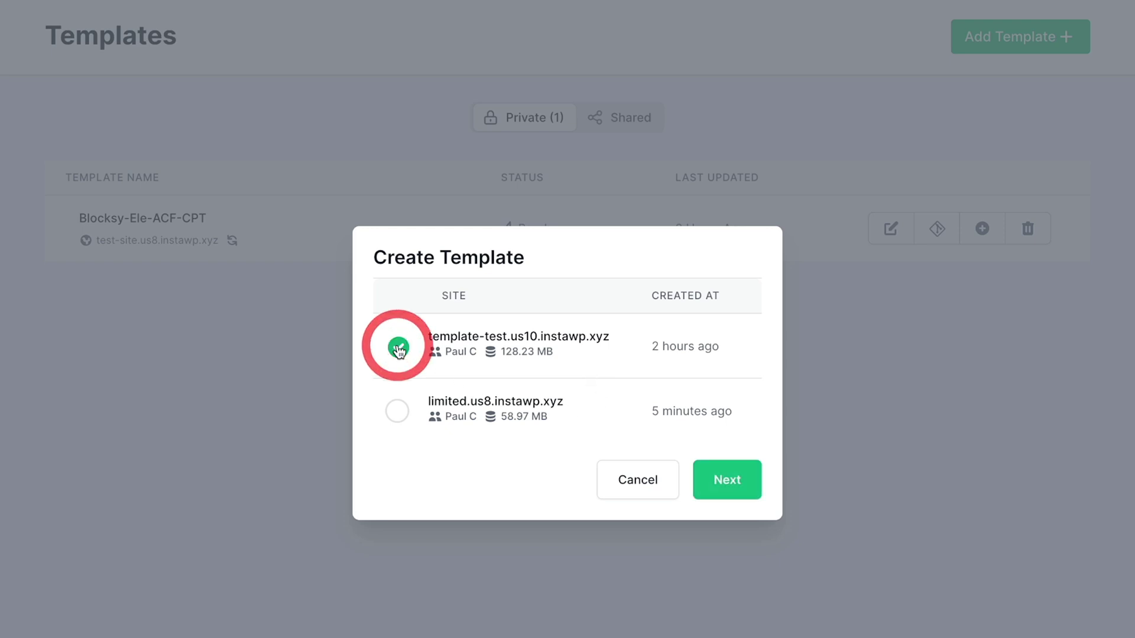
Save a private template named 'Sample' with the description 'Sample template'
{"action": "left_click", "coordinate": [727, 478]}
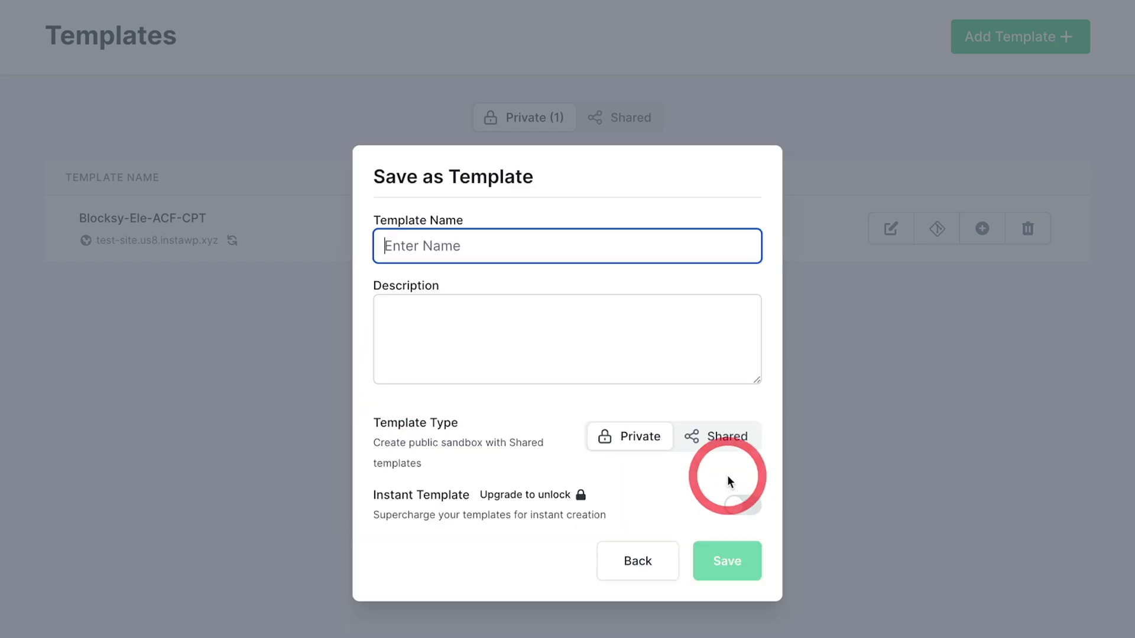
{"action": "left_click", "coordinate": [471, 246]}
{"action": "type", "text": "Saample"}
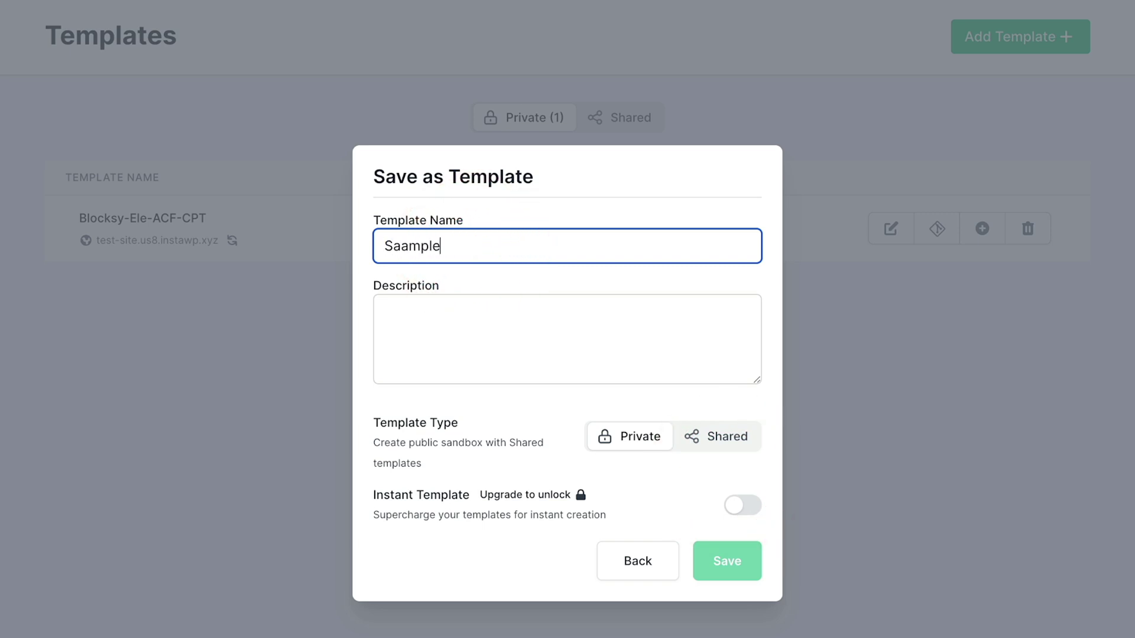
{"action": "left_click", "coordinate": [408, 246]}
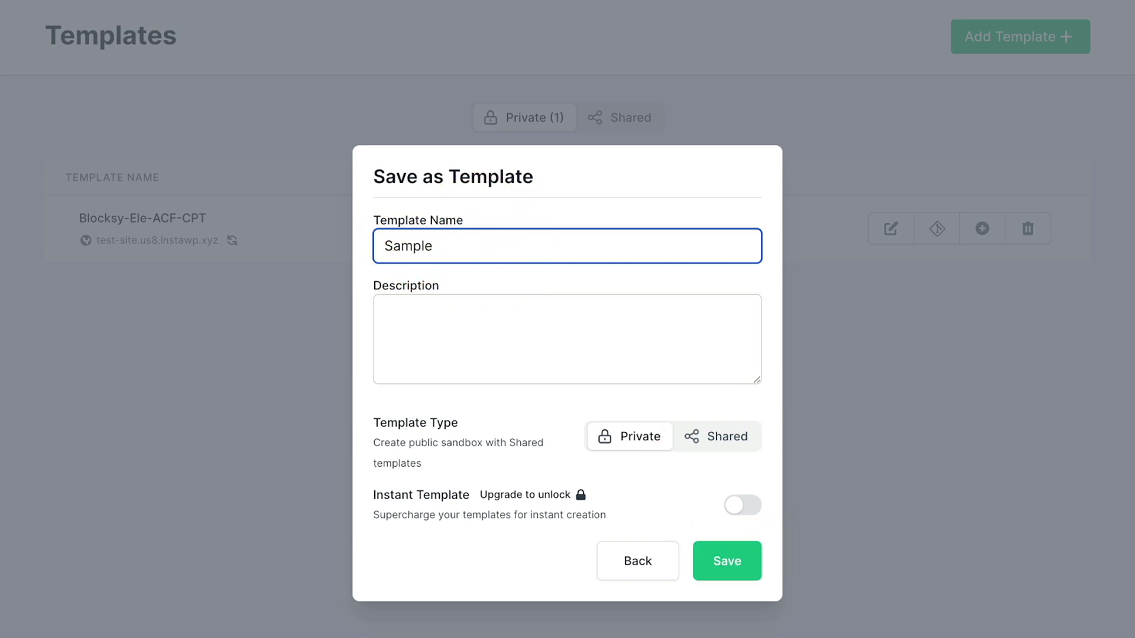
{"action": "left_click", "coordinate": [402, 302]}
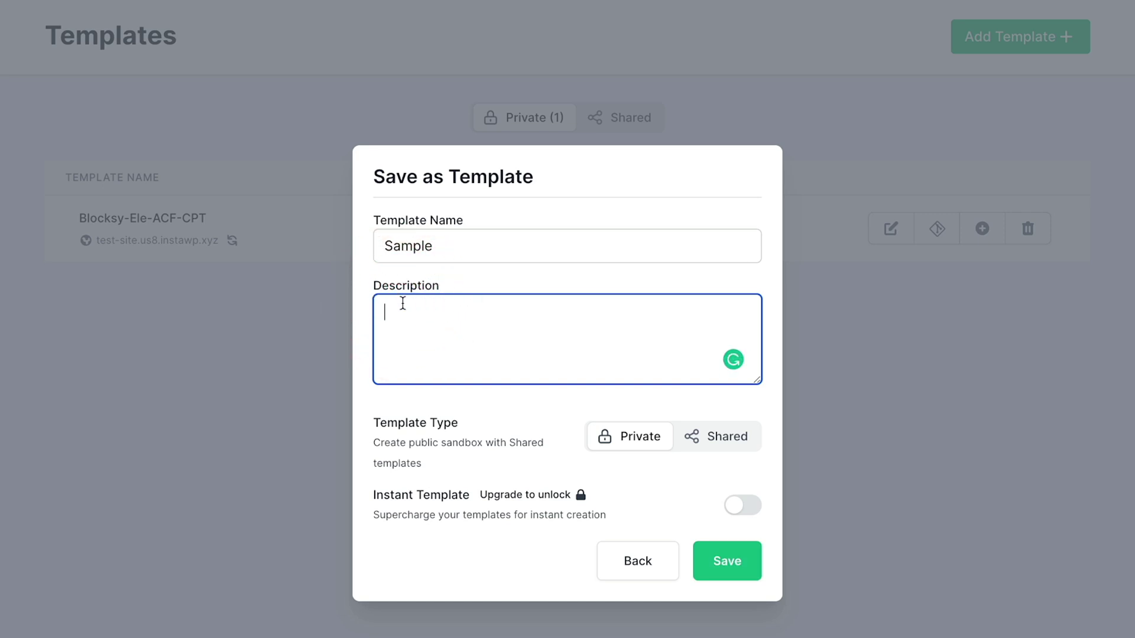
{"action": "type", "text": "Sample template"}
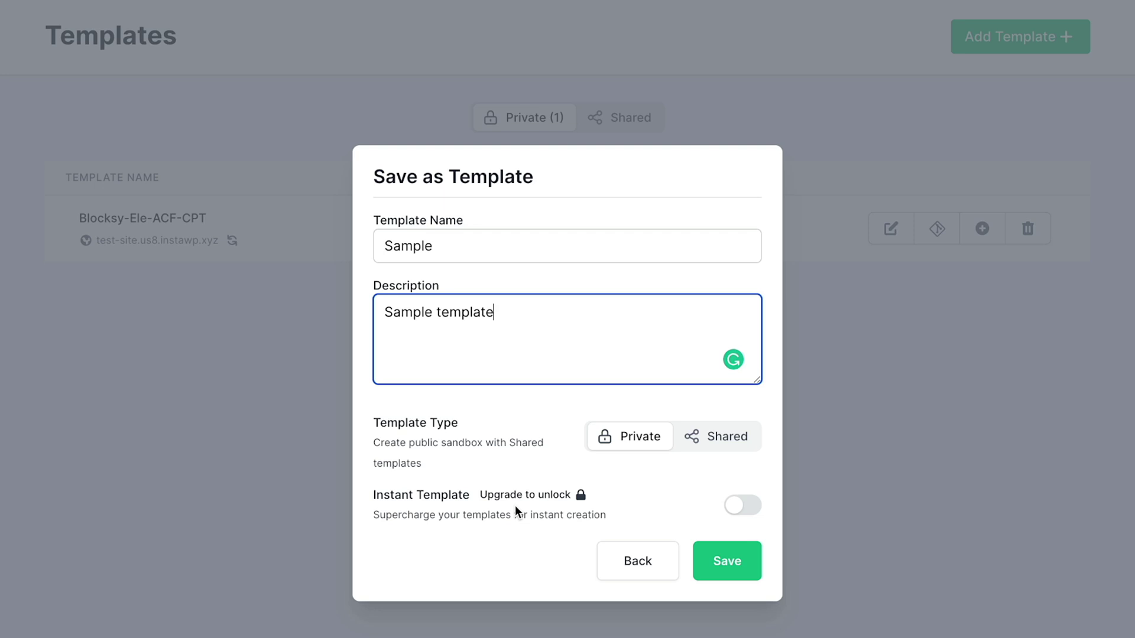
{"action": "left_click", "coordinate": [731, 563]}
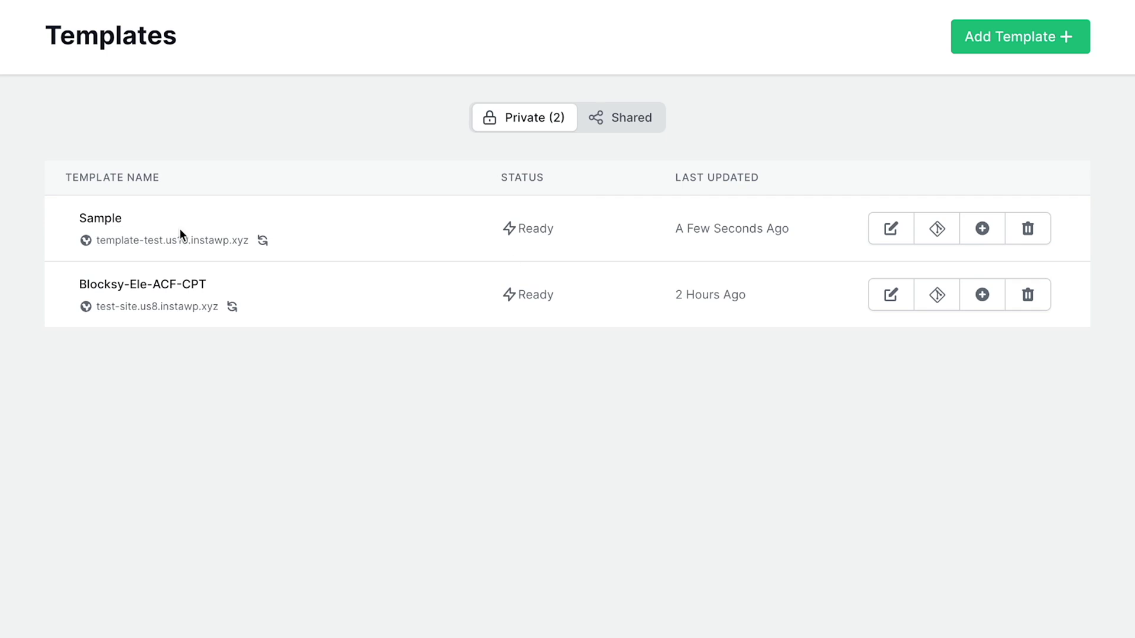
Create the site blow.us10.instawp.xyz from the Sample template using a generated name
{"action": "left_click", "coordinate": [888, 235]}
{"action": "left_click", "coordinate": [939, 233]}
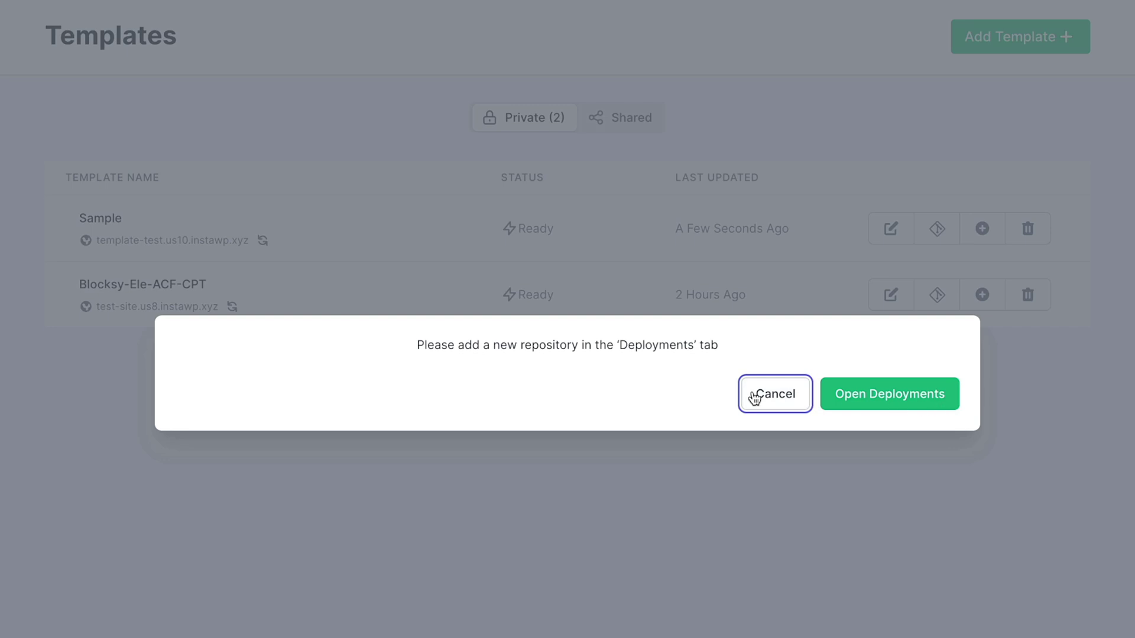
{"action": "left_click", "coordinate": [774, 398]}
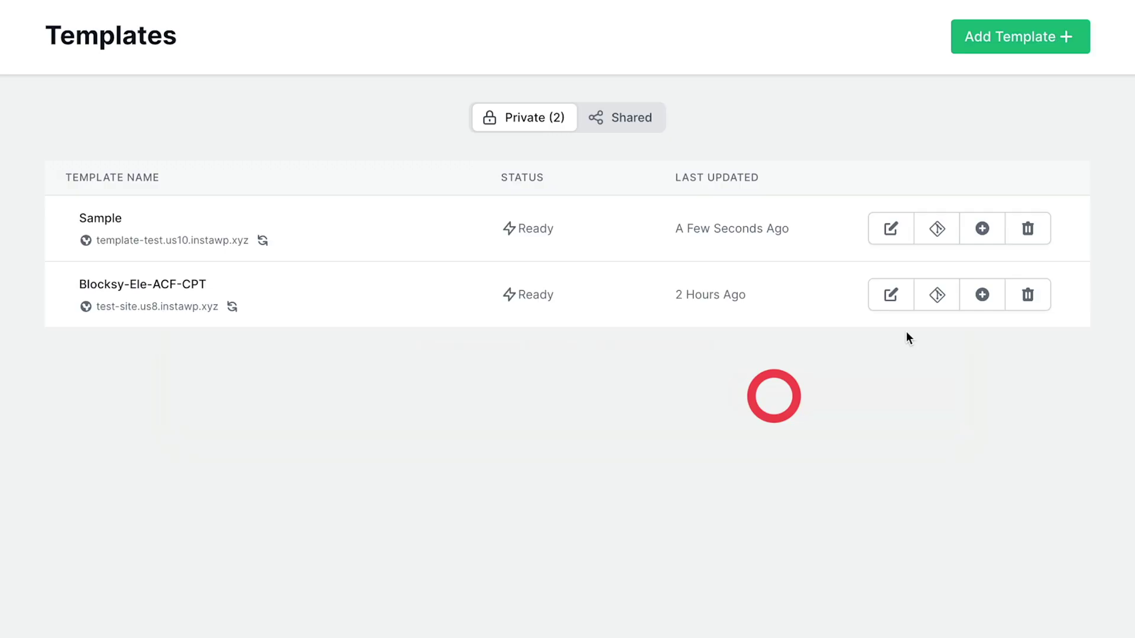
{"action": "left_click", "coordinate": [975, 236]}
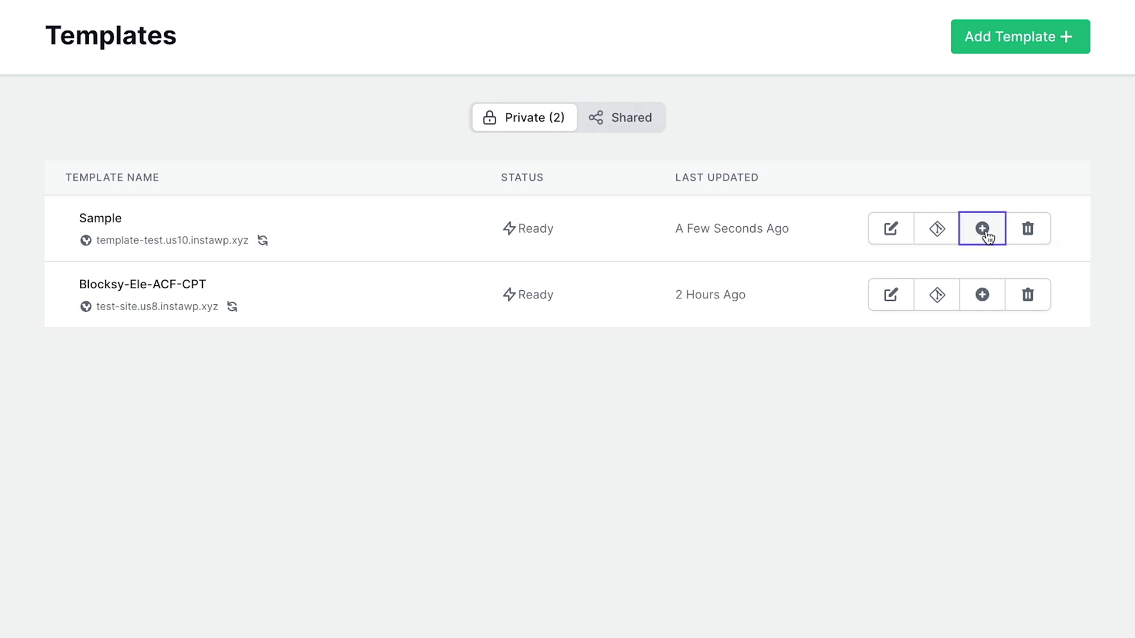
{"action": "left_click", "coordinate": [725, 332]}
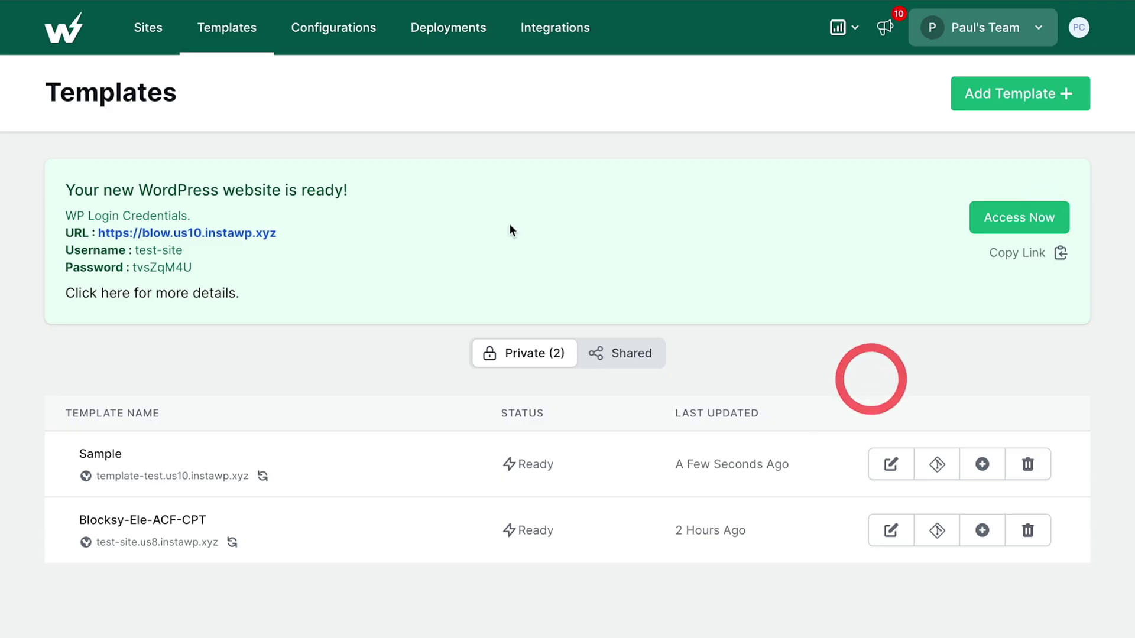
{"action": "left_click", "coordinate": [159, 34]}
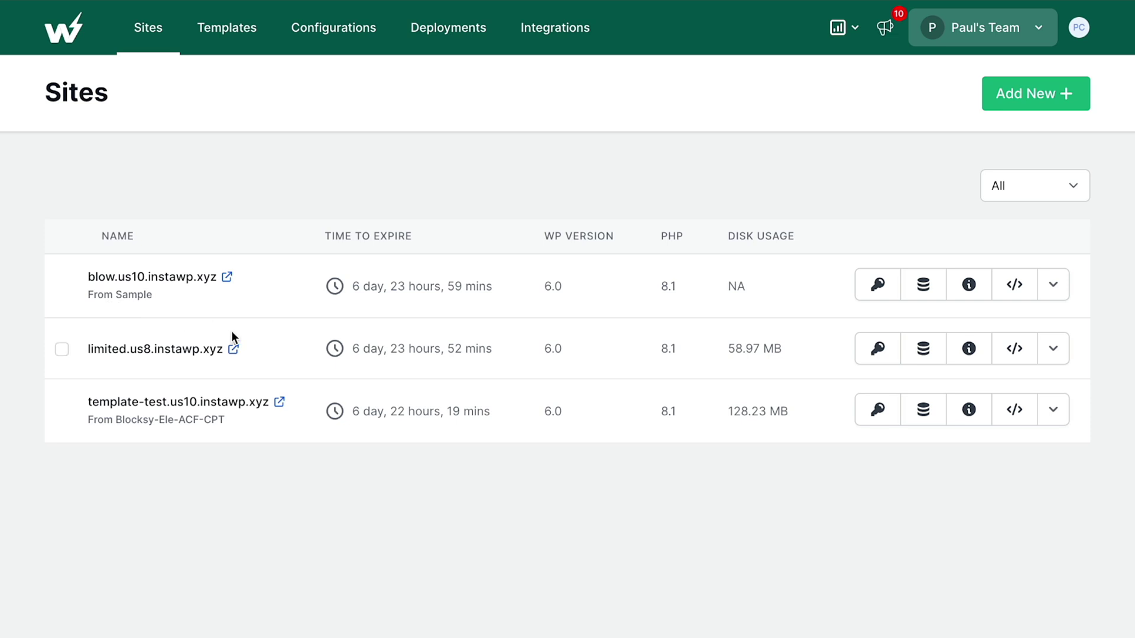
Delete blow.us10.instawp.xyz, leaving only the limited and template-test sites
{"action": "left_click", "coordinate": [1055, 286]}
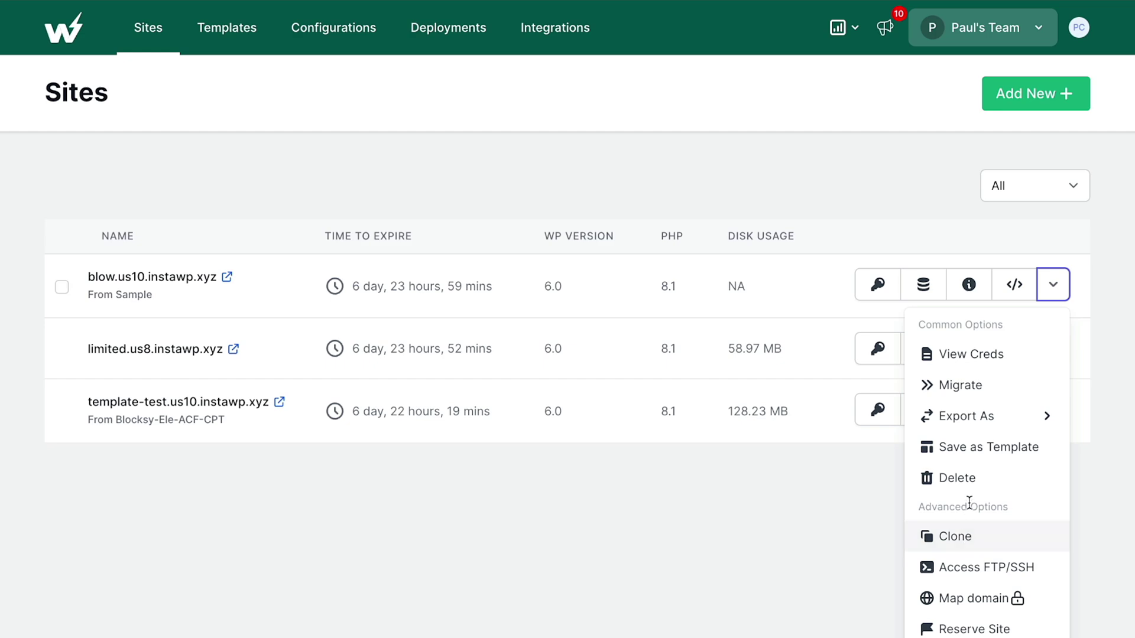
{"action": "left_click", "coordinate": [970, 479]}
{"action": "left_click", "coordinate": [666, 497]}
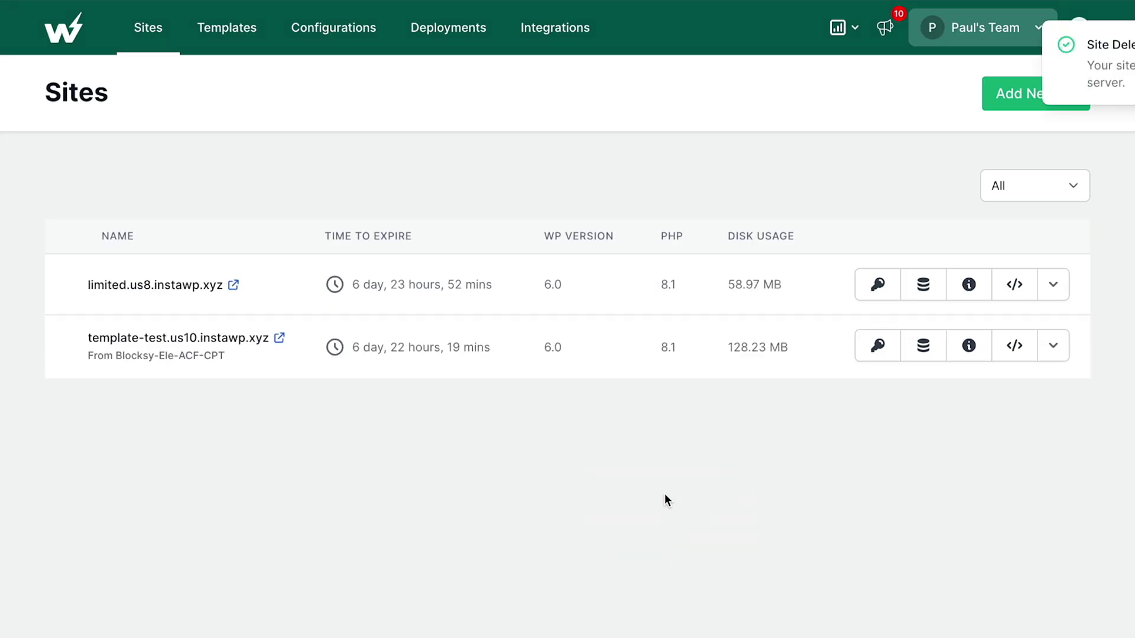
Set the configuration to WordPress 6.0-trunk (nightly) and PHP 8.0
{"action": "left_click", "coordinate": [347, 39]}
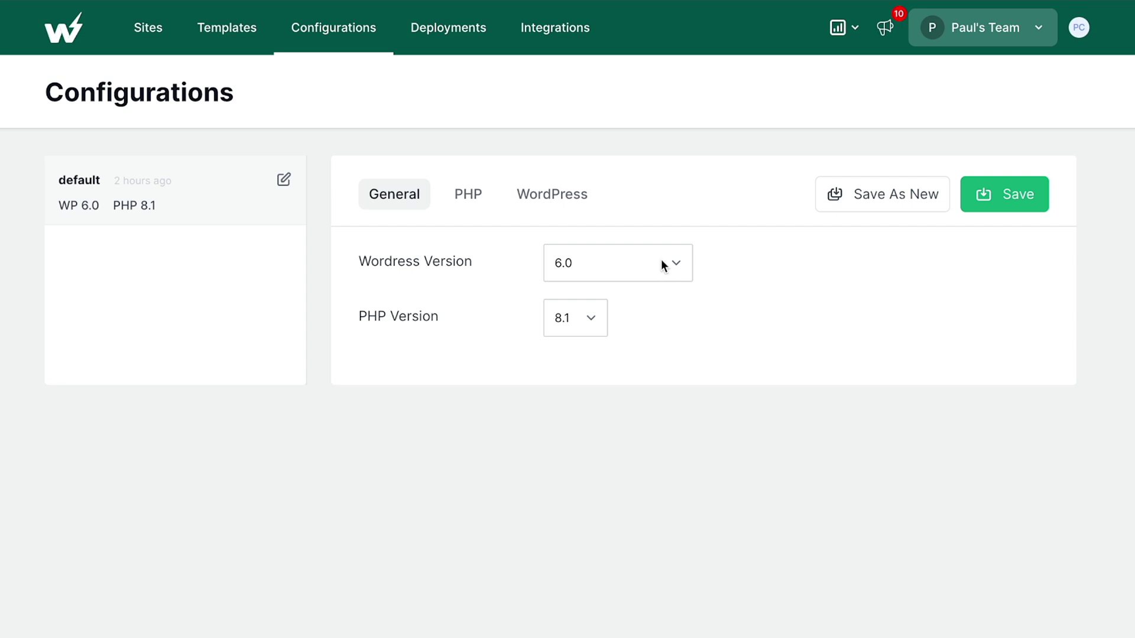
{"action": "left_click", "coordinate": [679, 261]}
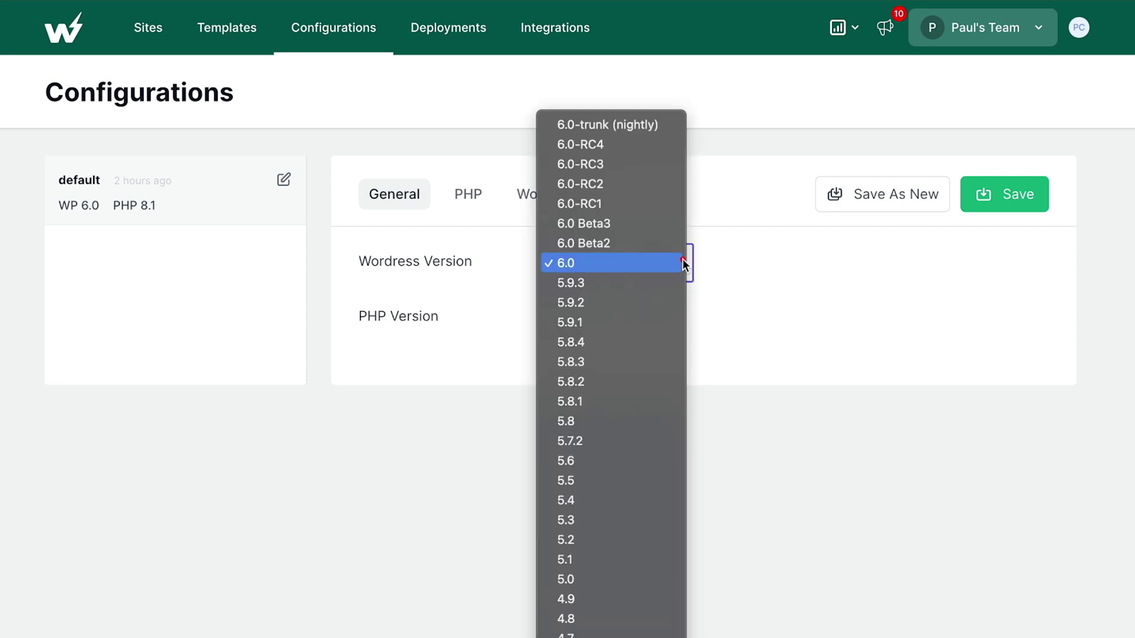
{"action": "left_click", "coordinate": [612, 125]}
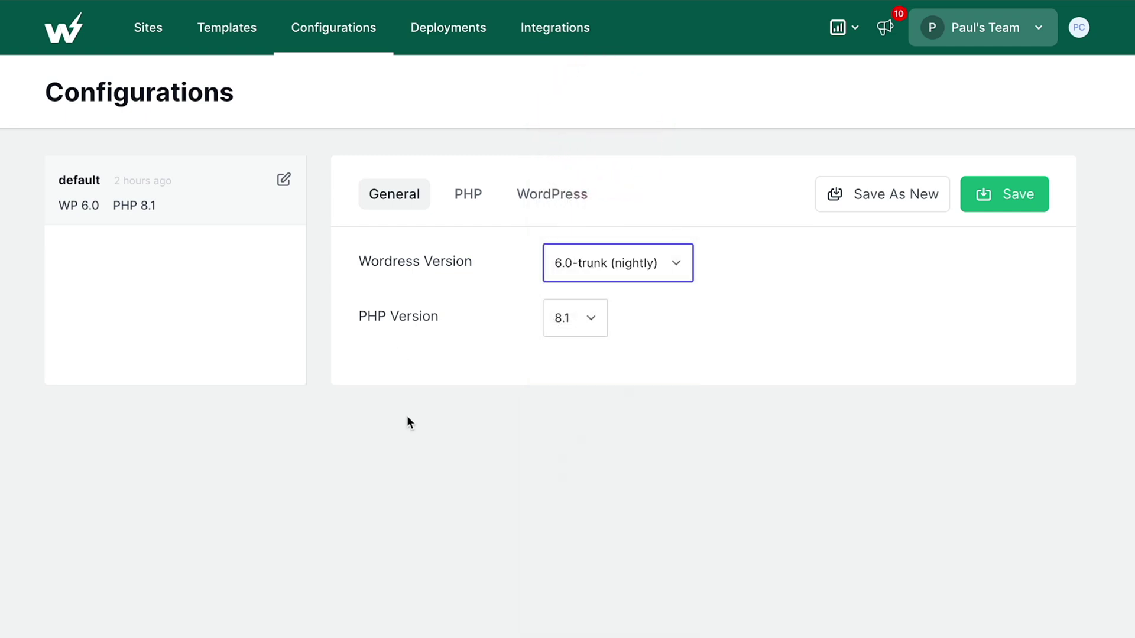
{"action": "left_click", "coordinate": [591, 314]}
{"action": "left_click", "coordinate": [579, 334]}
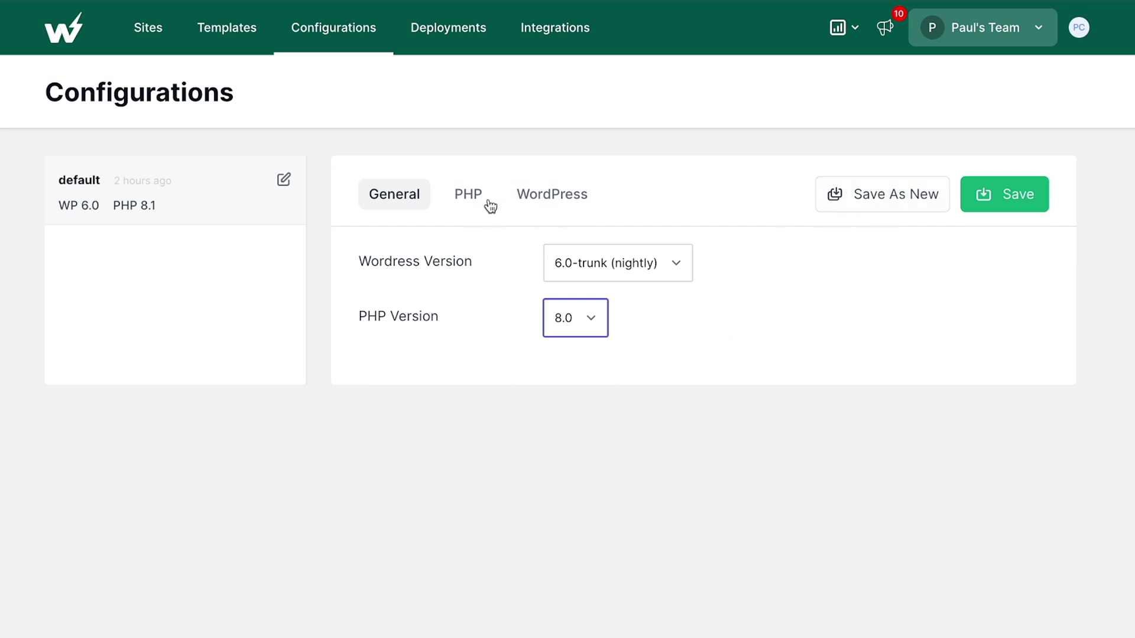
Review the configuration's PHP settings, then its WordPress settings
{"action": "left_click", "coordinate": [488, 204]}
{"action": "scroll", "coordinate": [512, 398], "scroll_direction": "down", "scroll_amount": 1}
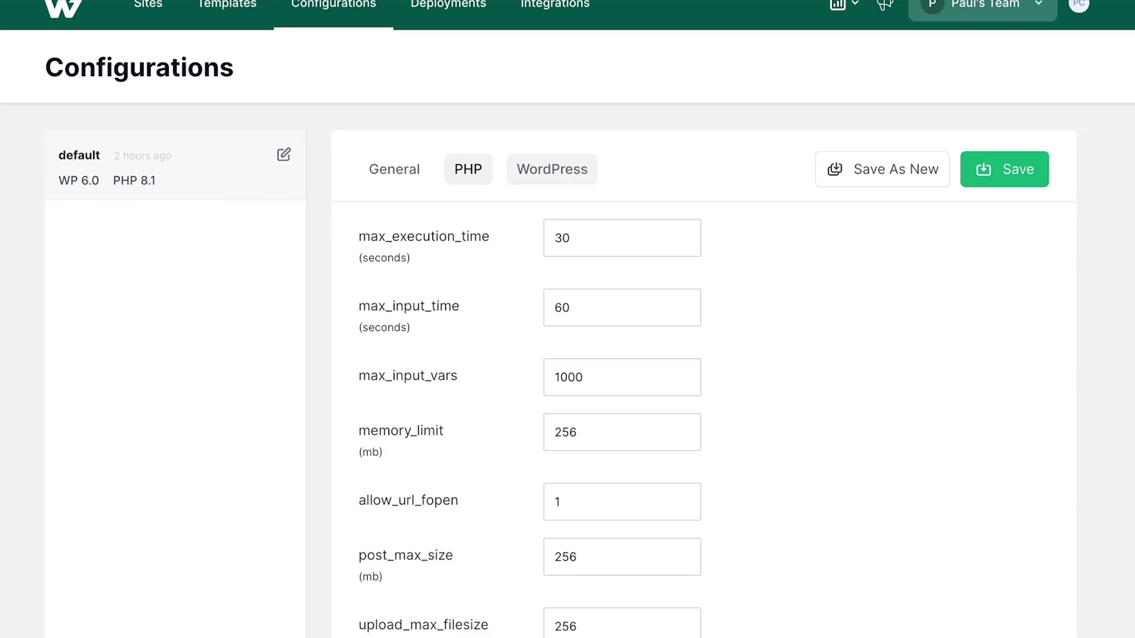
{"action": "scroll", "coordinate": [553, 213], "scroll_direction": "up", "scroll_amount": 1}
{"action": "left_click", "coordinate": [552, 170]}
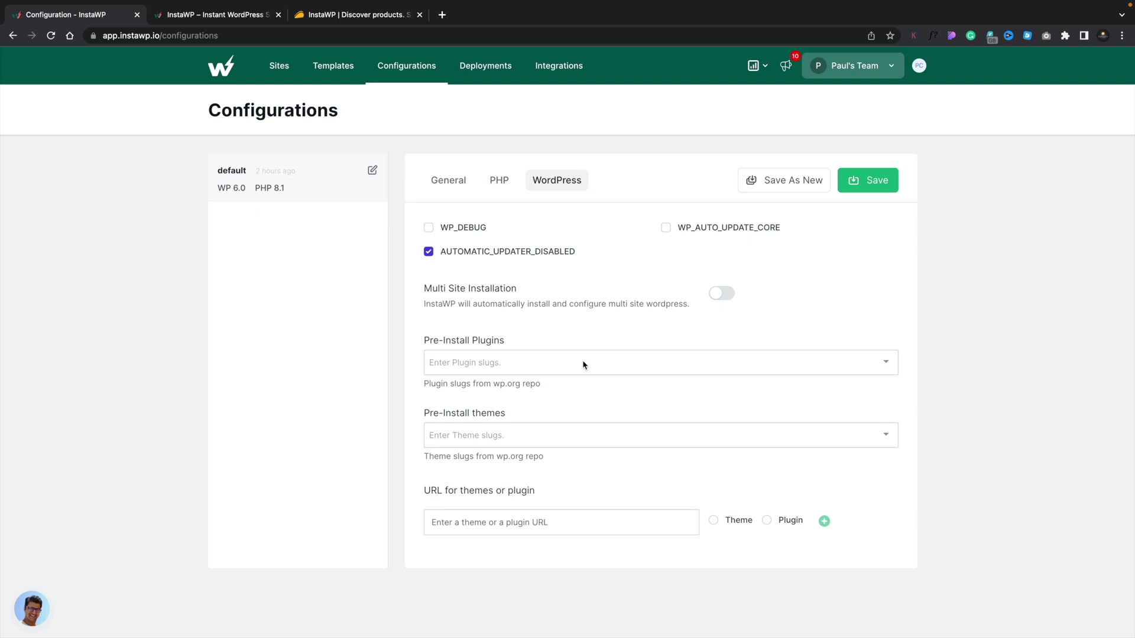
Save these settings as a new configuration, renaming 'default copy' to 'Bleeding Edge WP'
{"action": "left_click", "coordinate": [455, 177]}
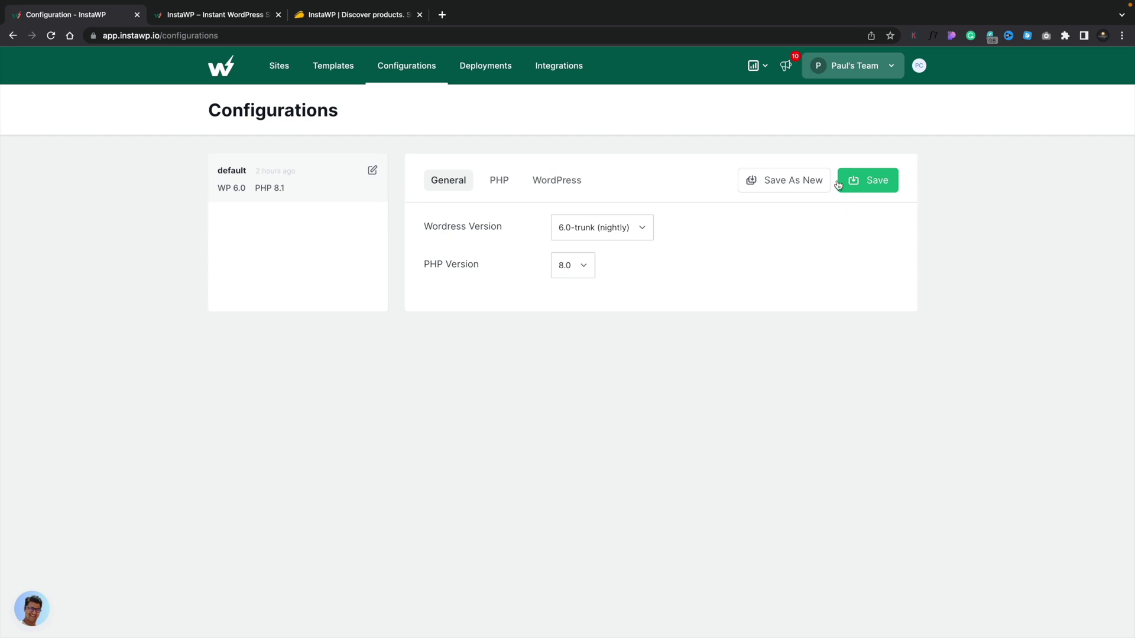
{"action": "left_click", "coordinate": [807, 180]}
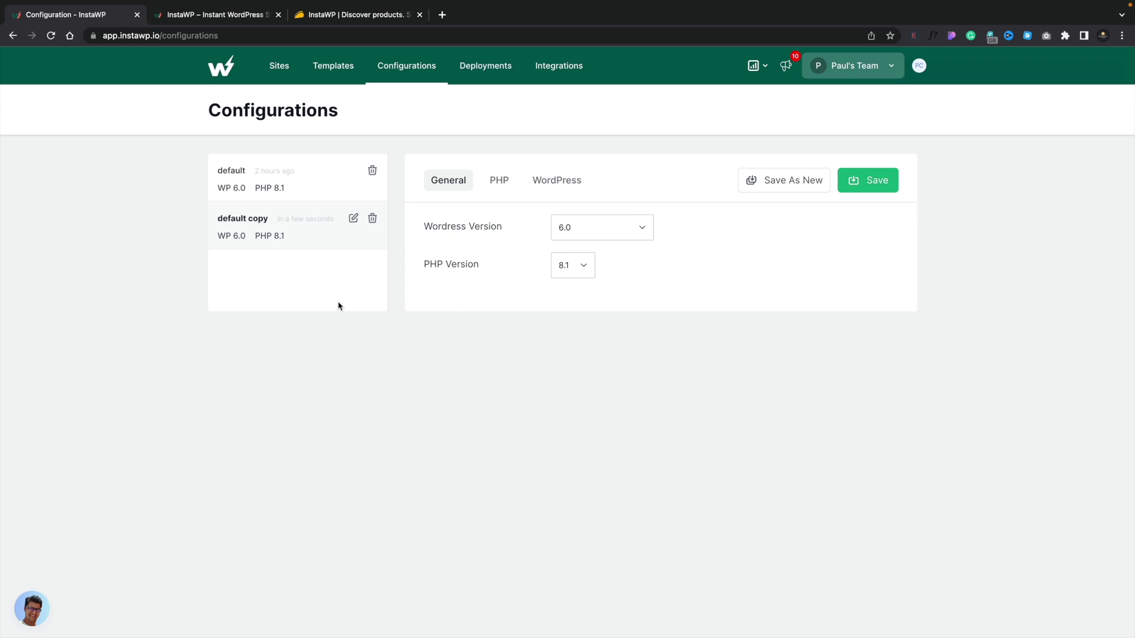
{"action": "left_click", "coordinate": [353, 218]}
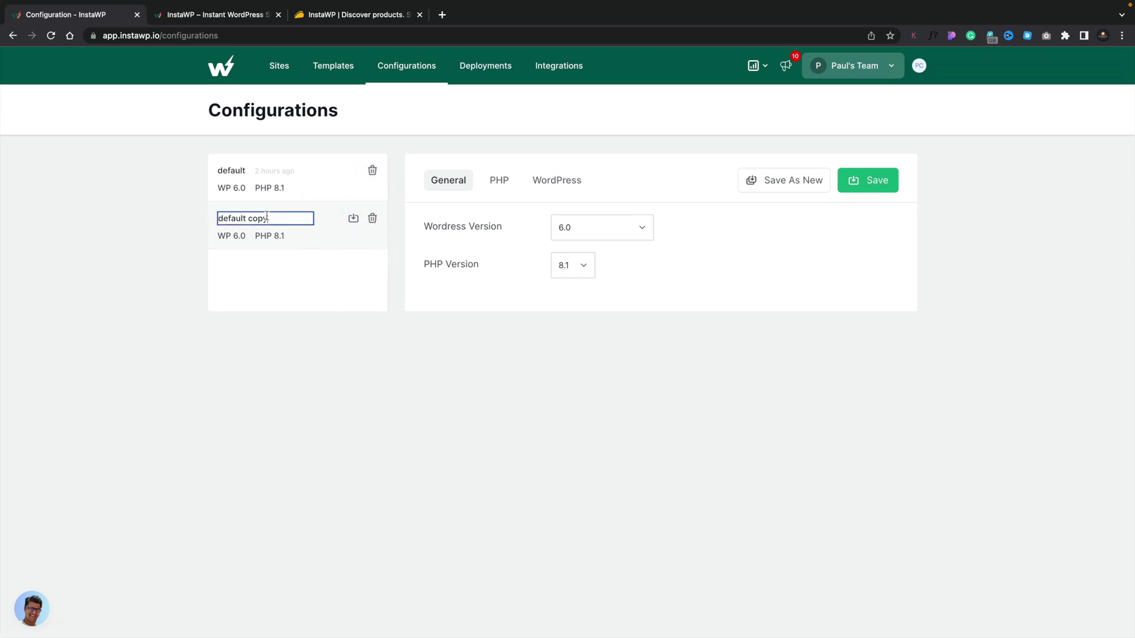
{"action": "left_click_drag", "start_coordinate": [269, 220], "coordinate": [220, 220]}
{"action": "type", "text": "Bleeding Edge WP"}
{"action": "left_click", "coordinate": [273, 266]}
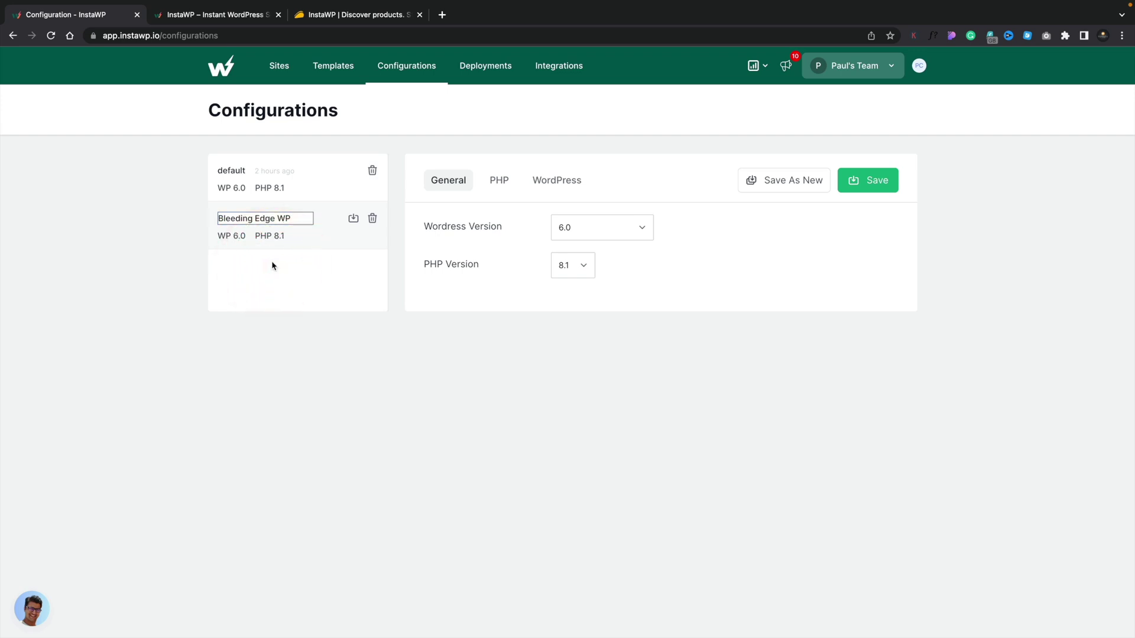
{"action": "left_click", "coordinate": [324, 275]}
{"action": "left_click", "coordinate": [874, 178]}
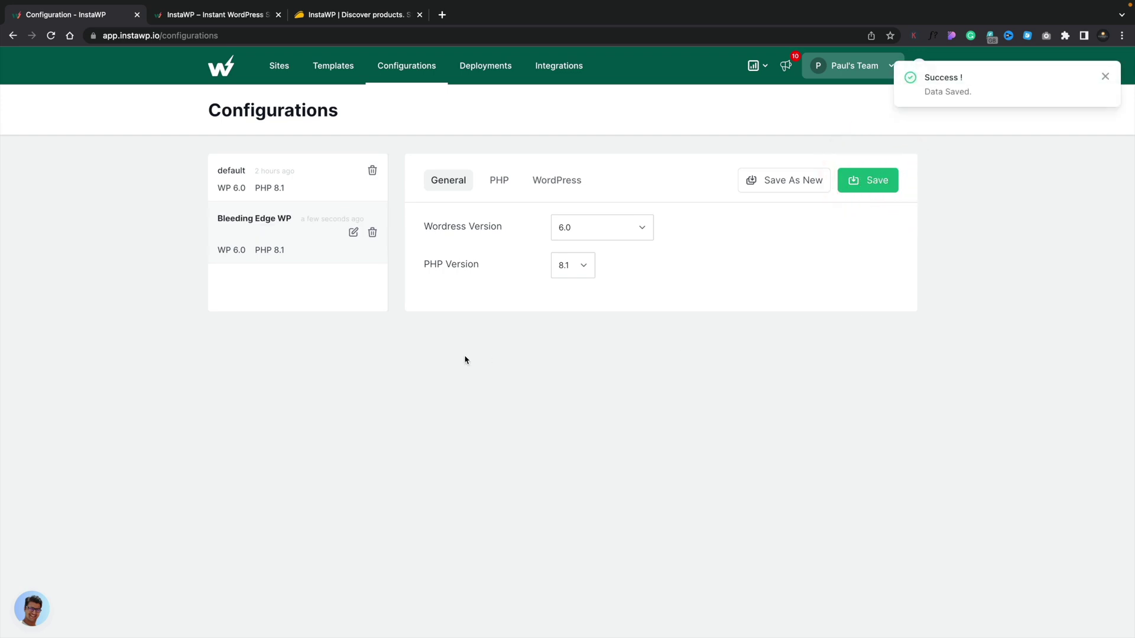
Add a new site, zisose.us5.instawp.xyz, using the Bleeding Edge WP configuration
{"action": "left_click", "coordinate": [280, 67]}
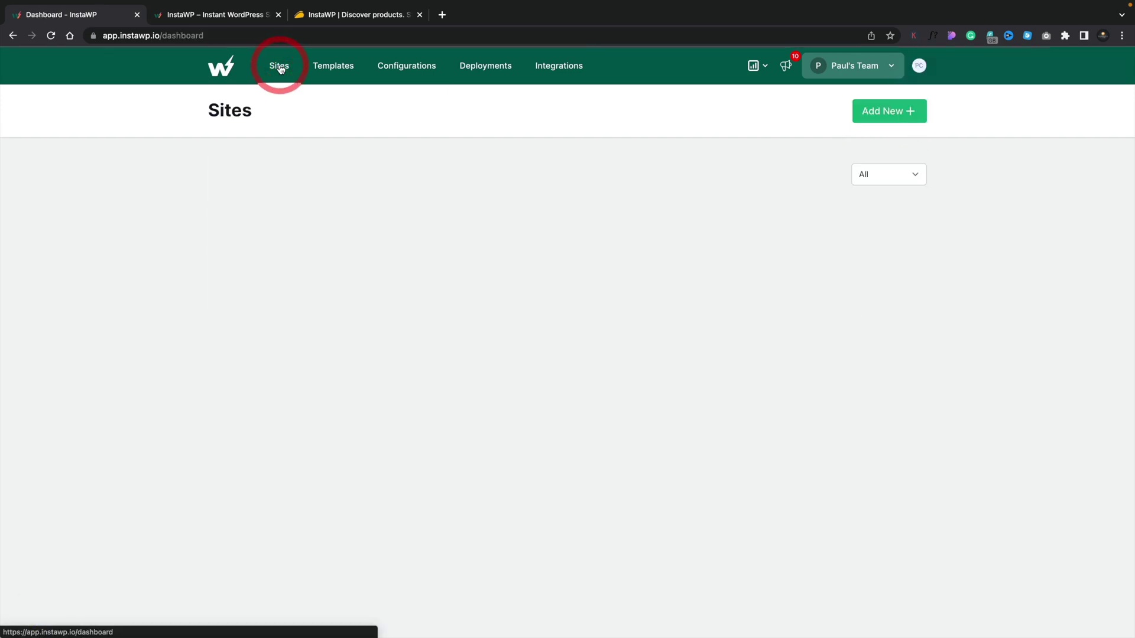
{"action": "left_click", "coordinate": [904, 116]}
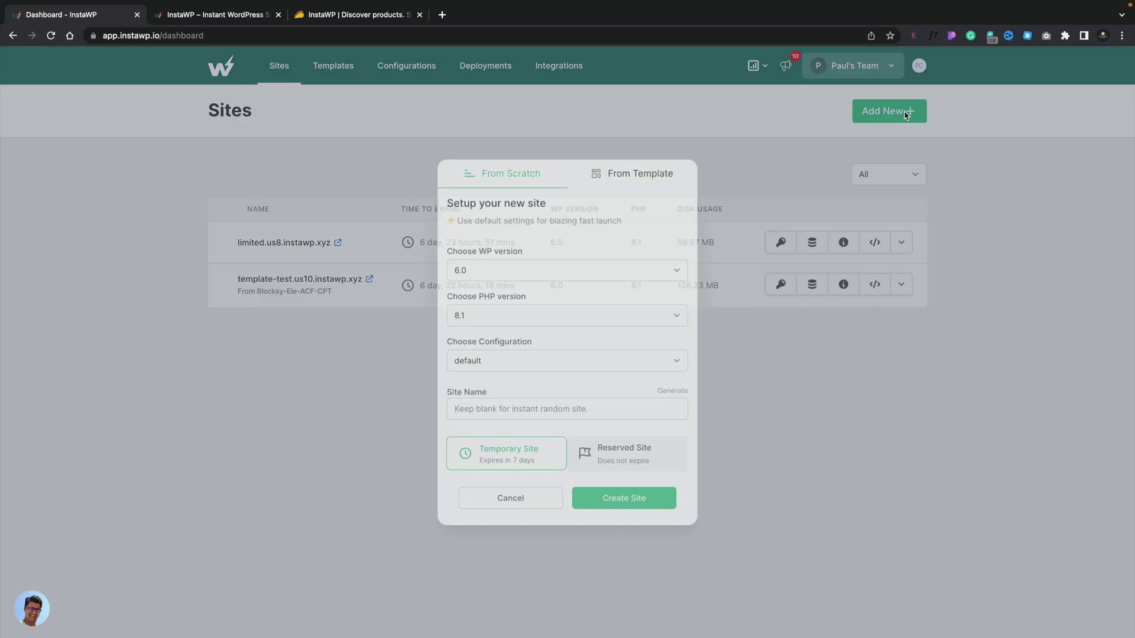
{"action": "left_click", "coordinate": [519, 359]}
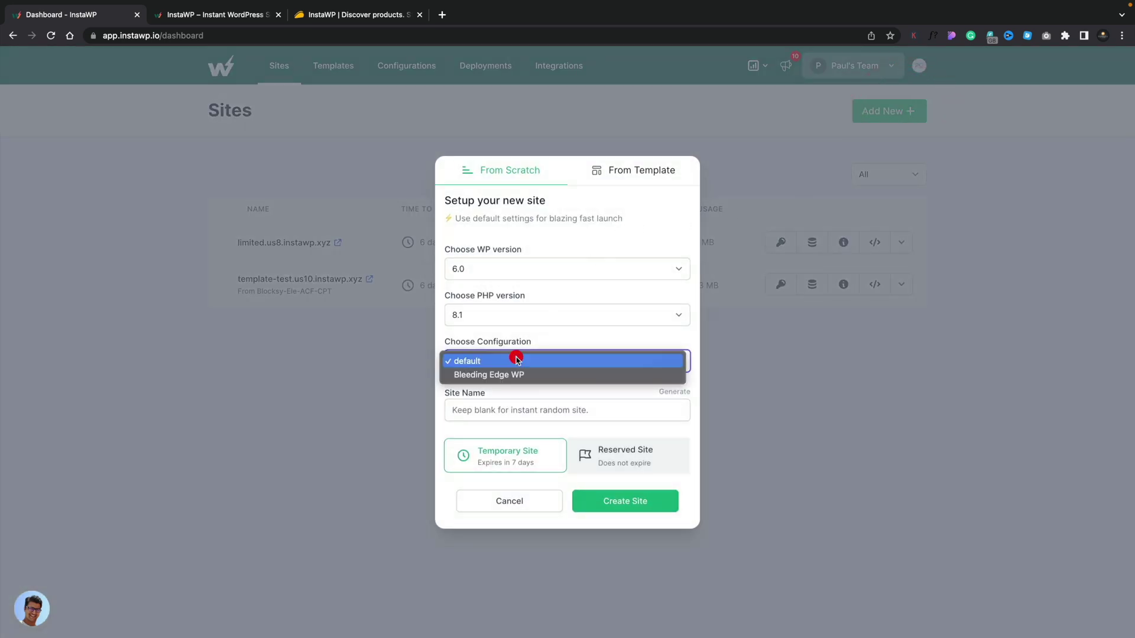
{"action": "left_click", "coordinate": [511, 374]}
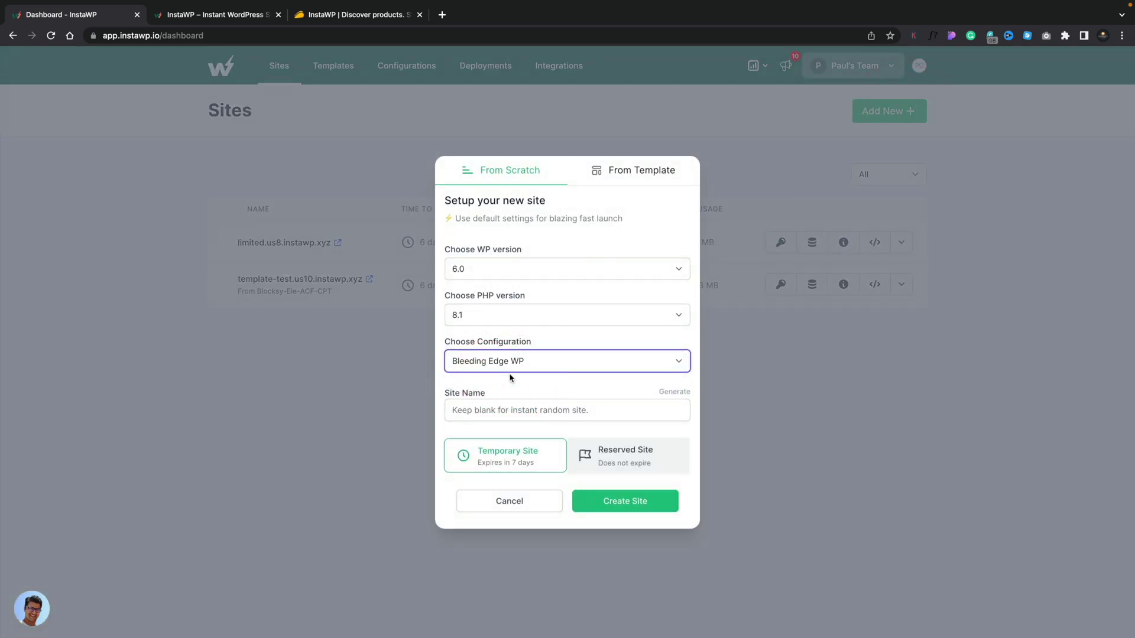
{"action": "left_click", "coordinate": [631, 507]}
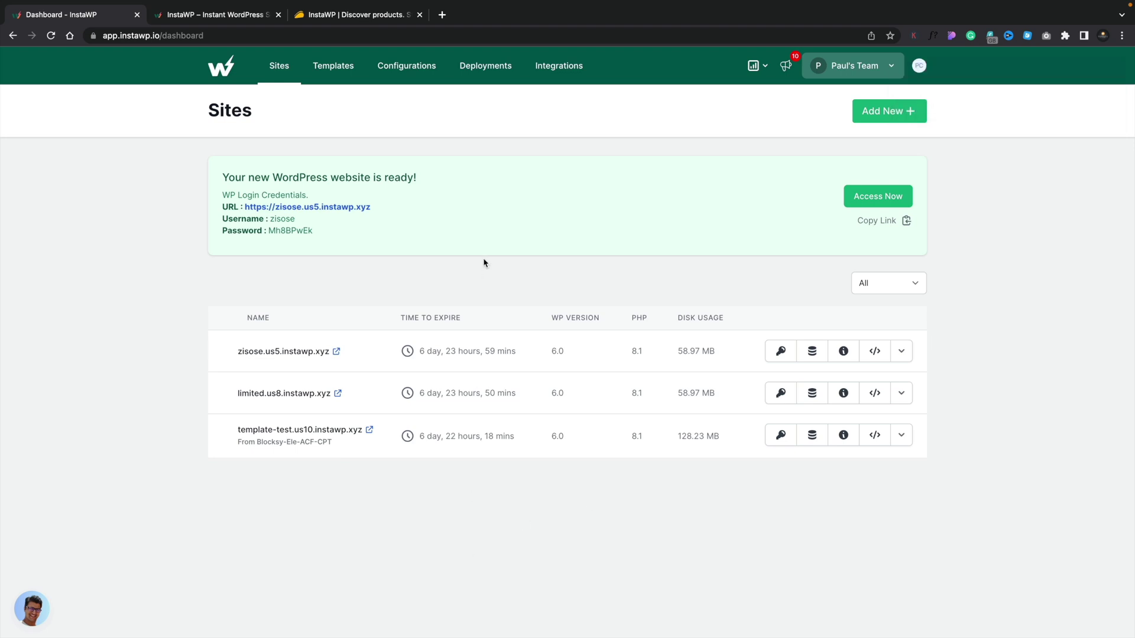
Check the empty Deployments page and preview its Add New Git repository form
{"action": "left_click", "coordinate": [482, 67]}
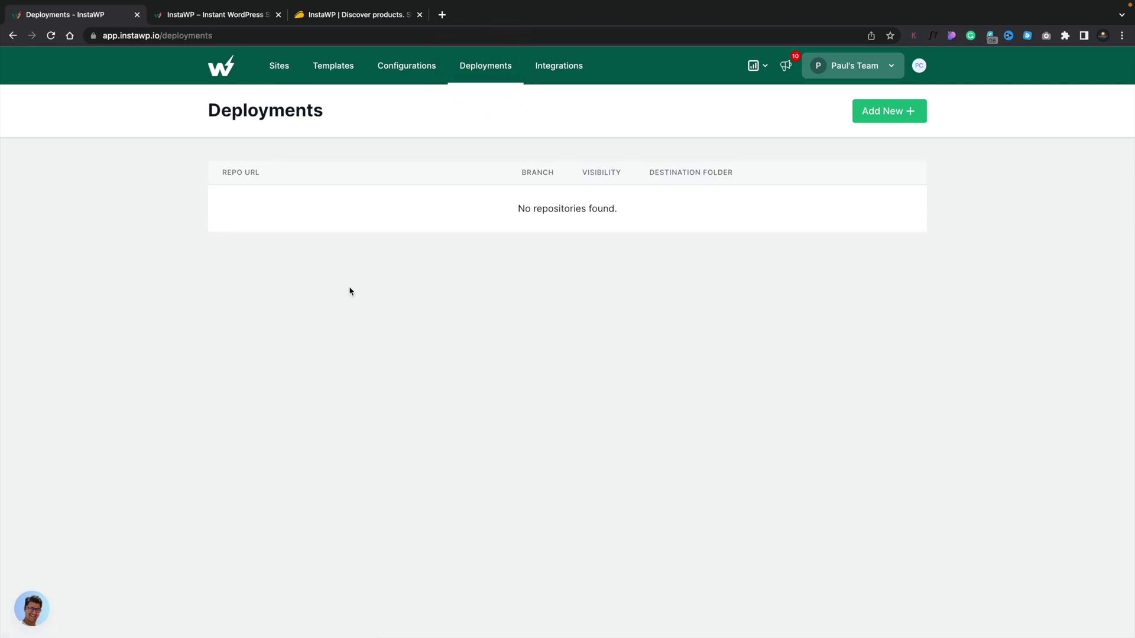
{"action": "left_click", "coordinate": [900, 110]}
{"action": "left_click", "coordinate": [554, 69]}
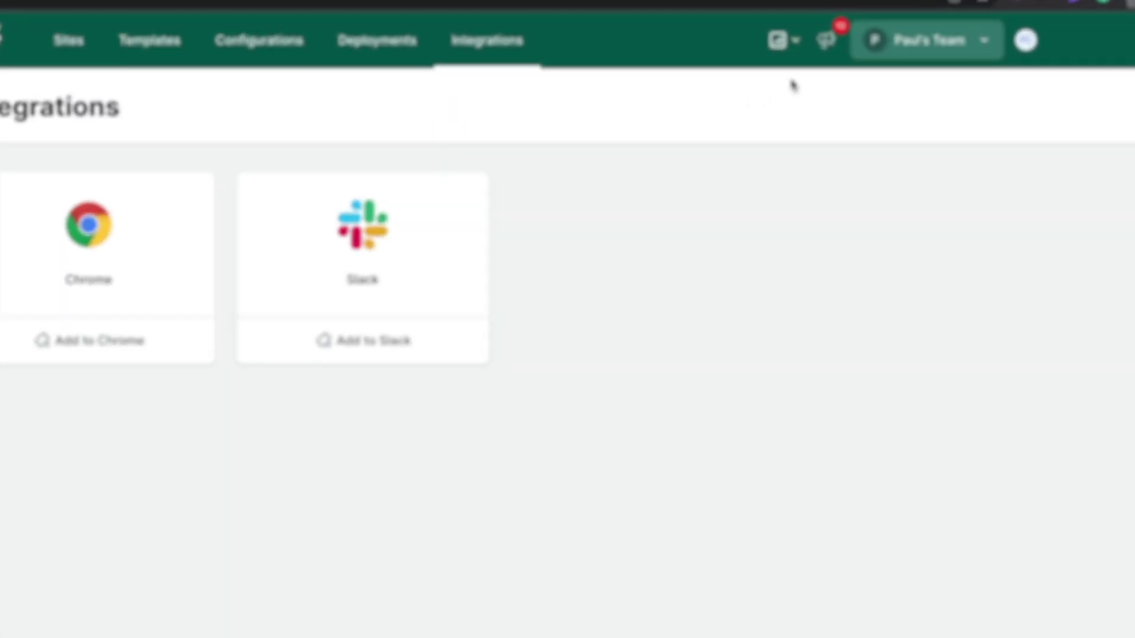
Show the account's plan usage summary
{"action": "left_click", "coordinate": [795, 44]}
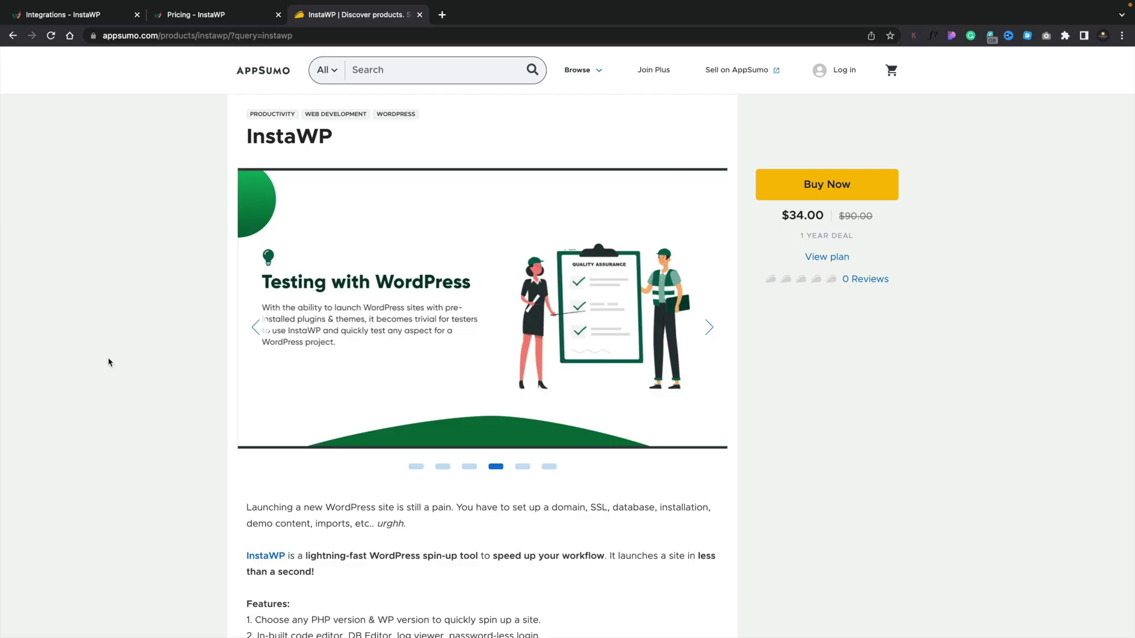
Scroll through the AppSumo InstaWP deal to review its Plans and Features terms
{"action": "scroll", "coordinate": [109, 362], "scroll_direction": "down", "scroll_amount": 15}
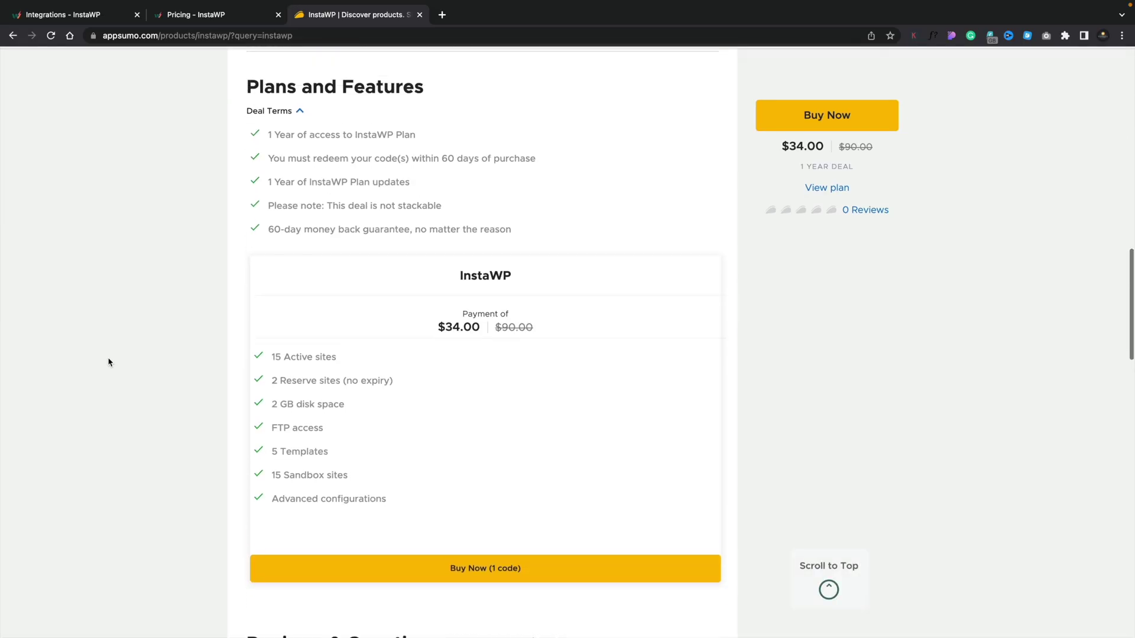
{"action": "scroll", "coordinate": [100, 405], "scroll_direction": "up", "scroll_amount": 1}
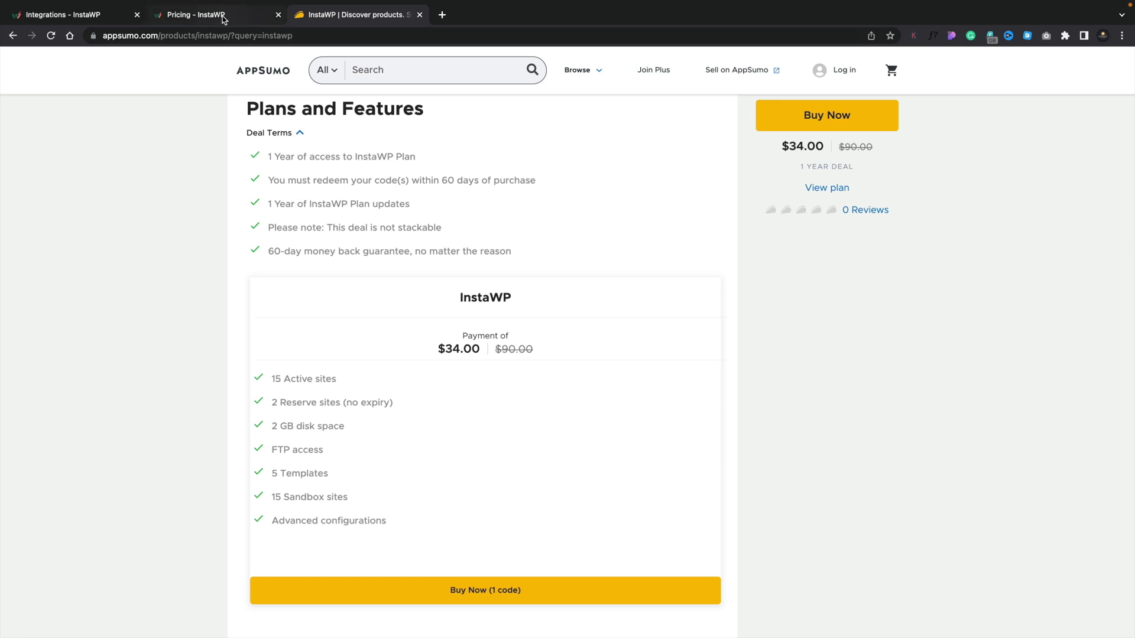
Switch the pricing page to yearly billing: Free $0, Personal $90, Pro $290, Agency $590
{"action": "left_click", "coordinate": [224, 19]}
{"action": "scroll", "coordinate": [174, 338], "scroll_direction": "down", "scroll_amount": 1}
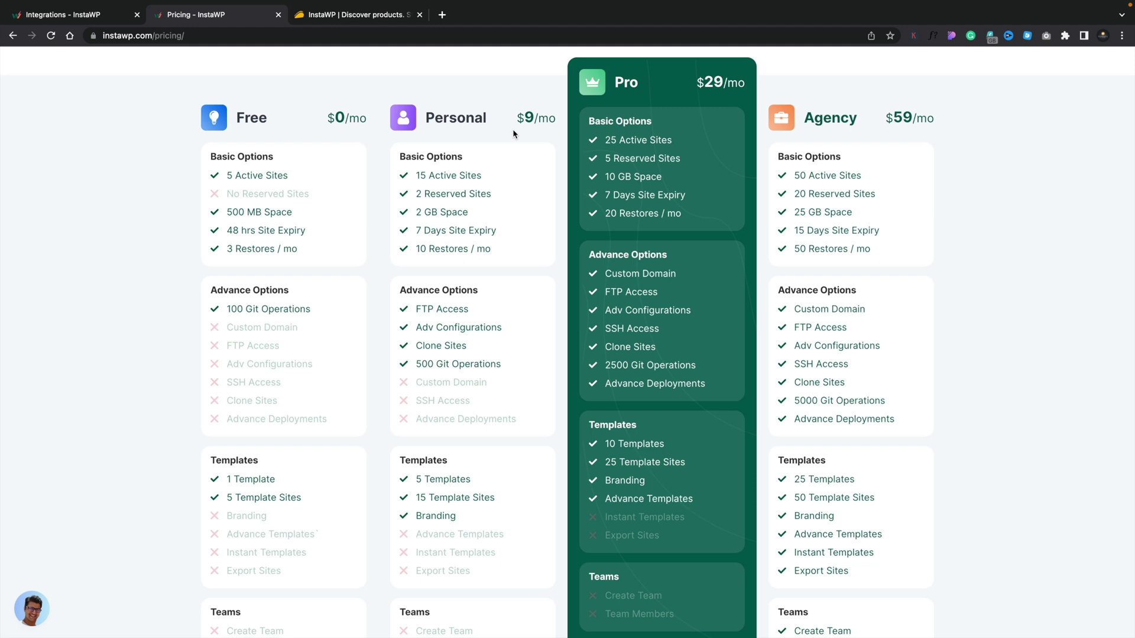
{"action": "scroll", "coordinate": [537, 131], "scroll_direction": "up", "scroll_amount": 3}
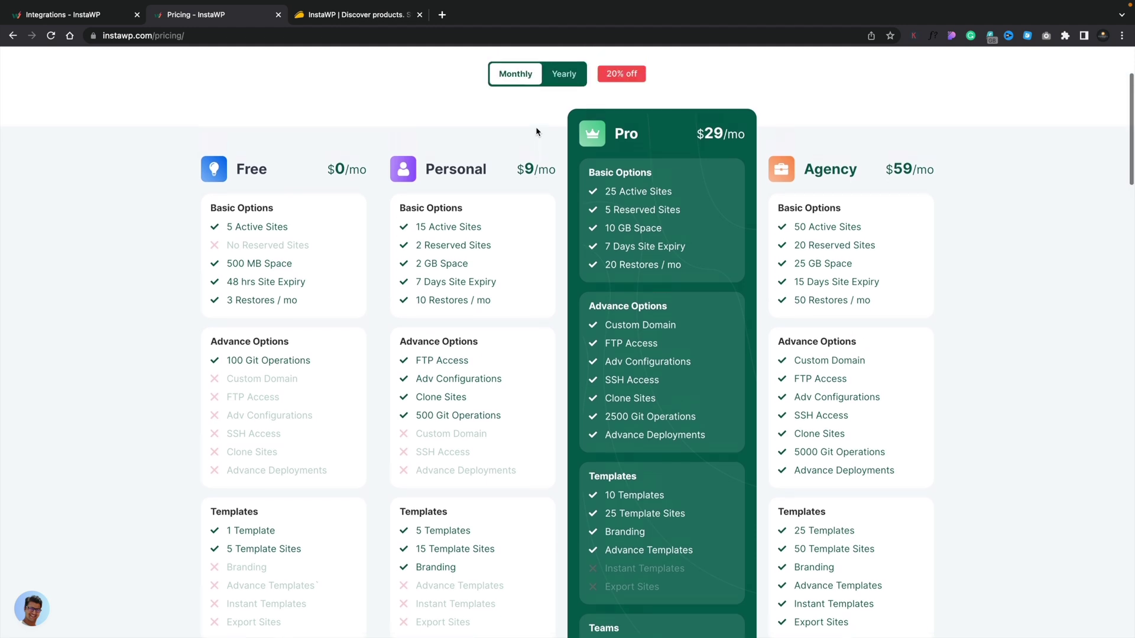
{"action": "left_click", "coordinate": [559, 104]}
{"action": "scroll", "coordinate": [480, 236], "scroll_direction": "down", "scroll_amount": 2}
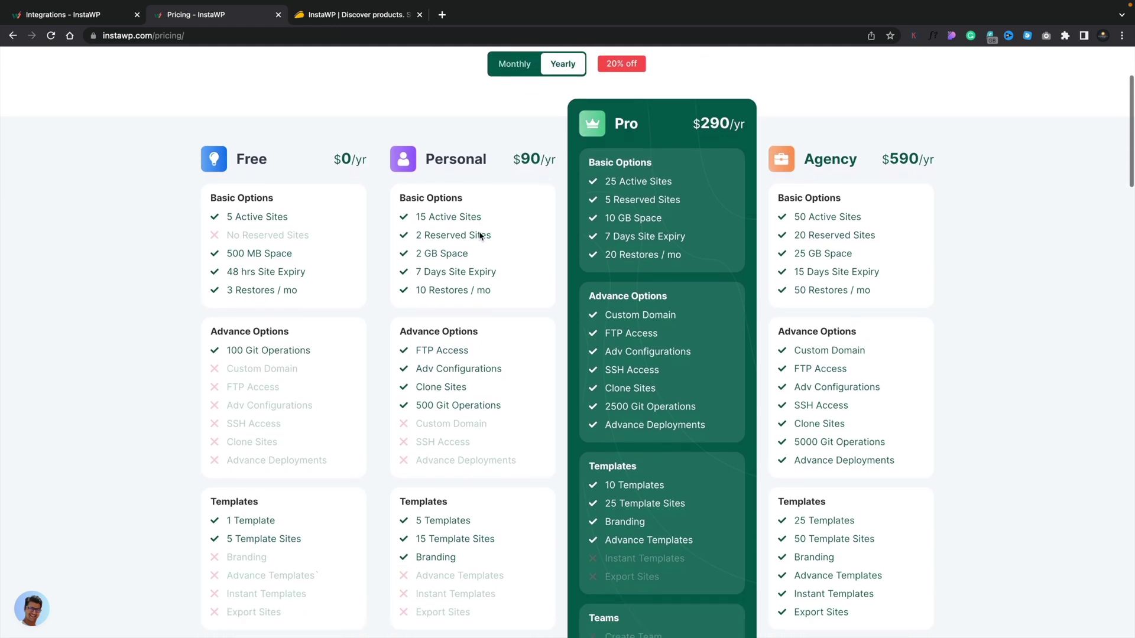